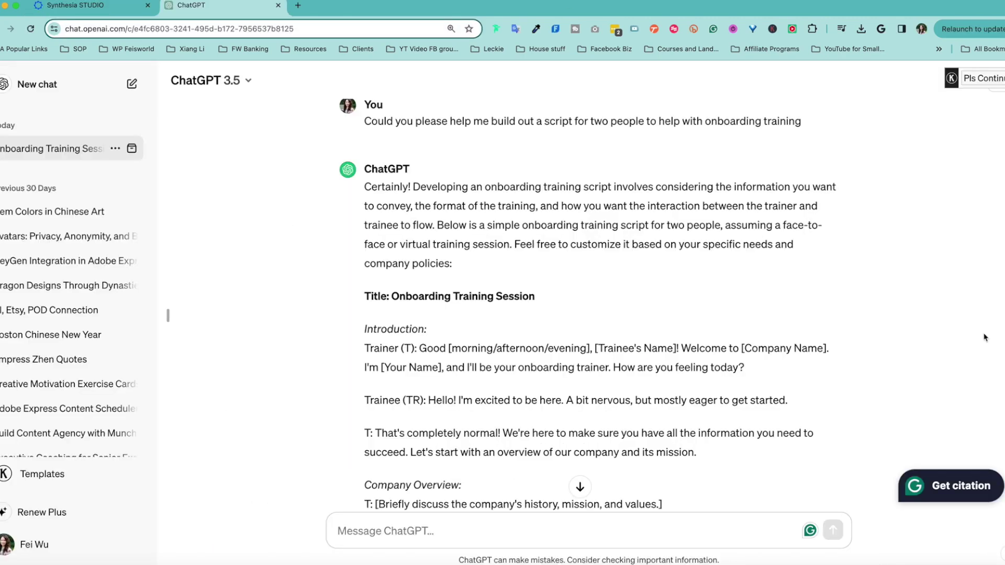
- Scroll through the finished two-avatar dentist-office video preview with its captions
scroll(868, 154, "down", 1)
scroll(637, 296, "down", 3)
left_click_drag(745, 156, 682, 137)
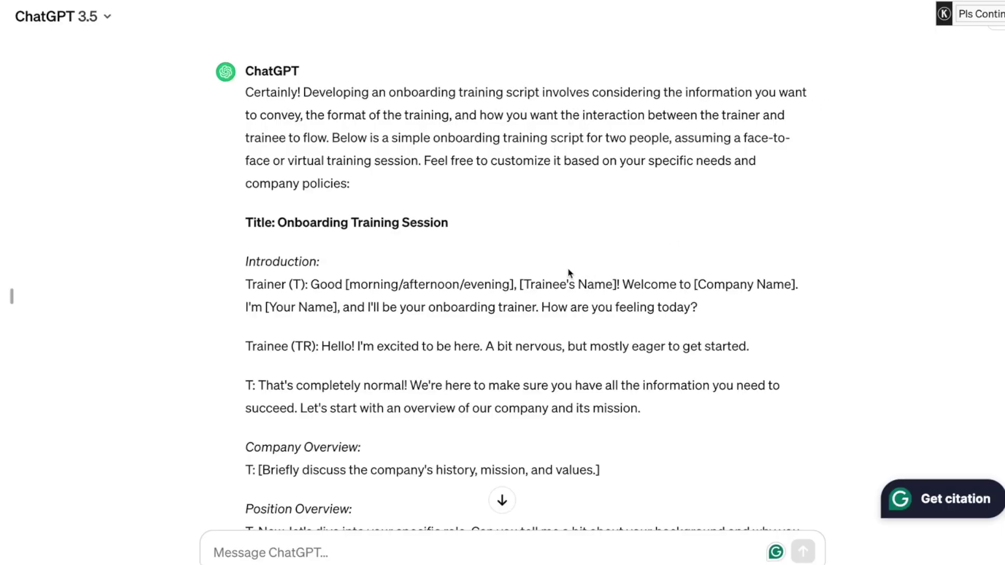
- Scroll down the ChatGPT onboarding script to read the Trainer and Trainee lines
scroll(570, 273, "down", 4)
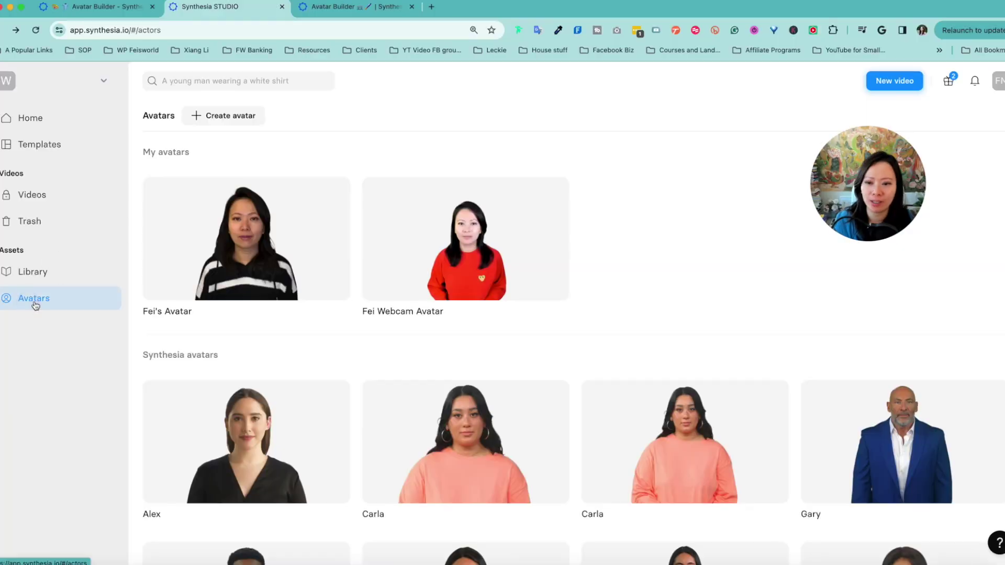
- Look through the custom avatar creation page
left_click(241, 116)
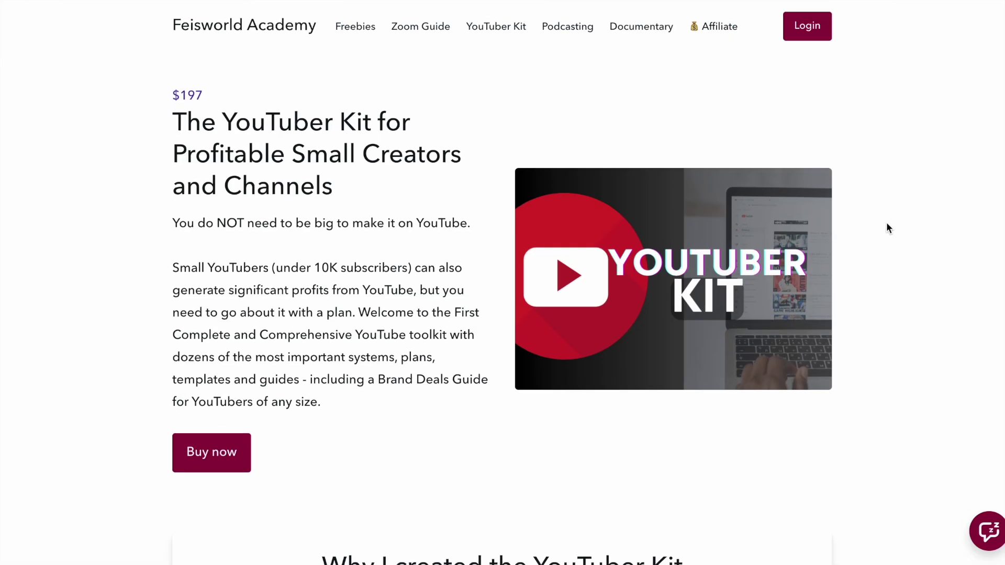
scroll(890, 238, "down", 9)
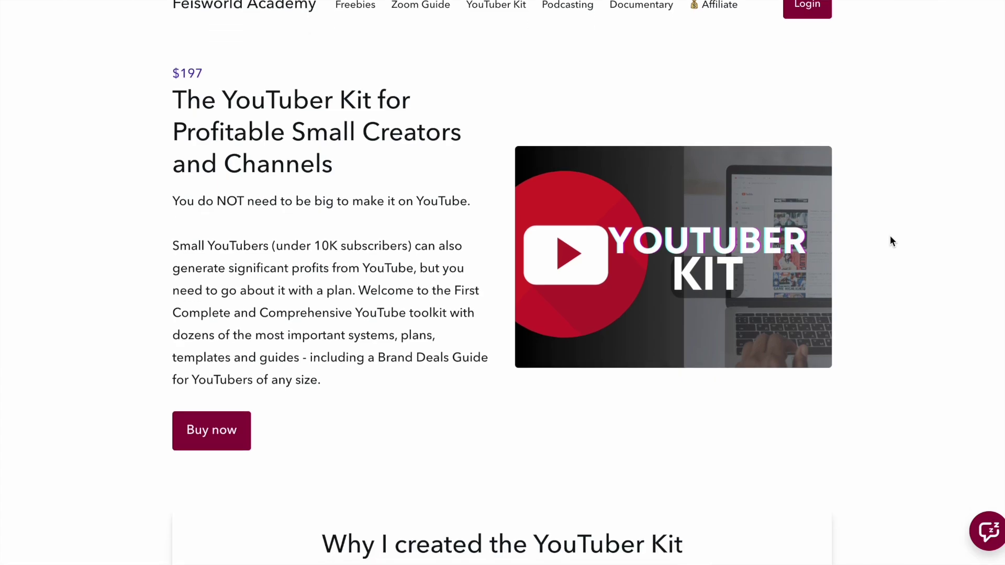
scroll(898, 282, "down", 10)
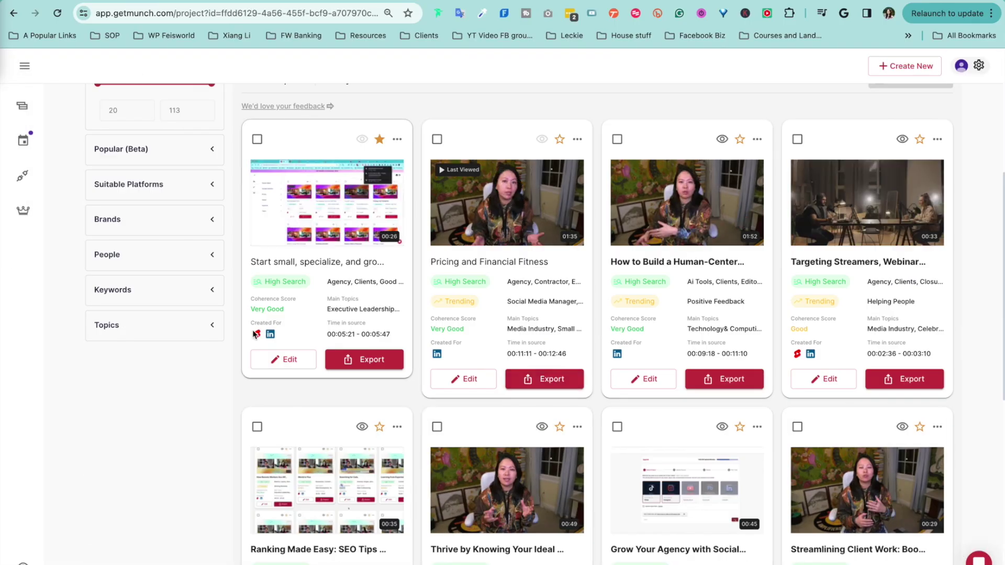
- Look at the YouTube Shorts export options for a clip, then scroll the page
left_click(372, 359)
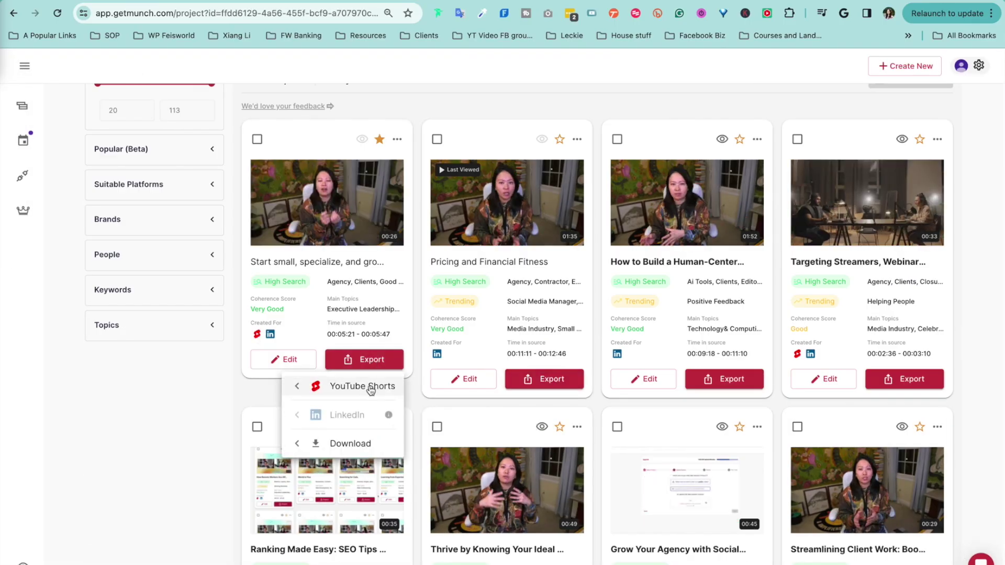
left_click(382, 366)
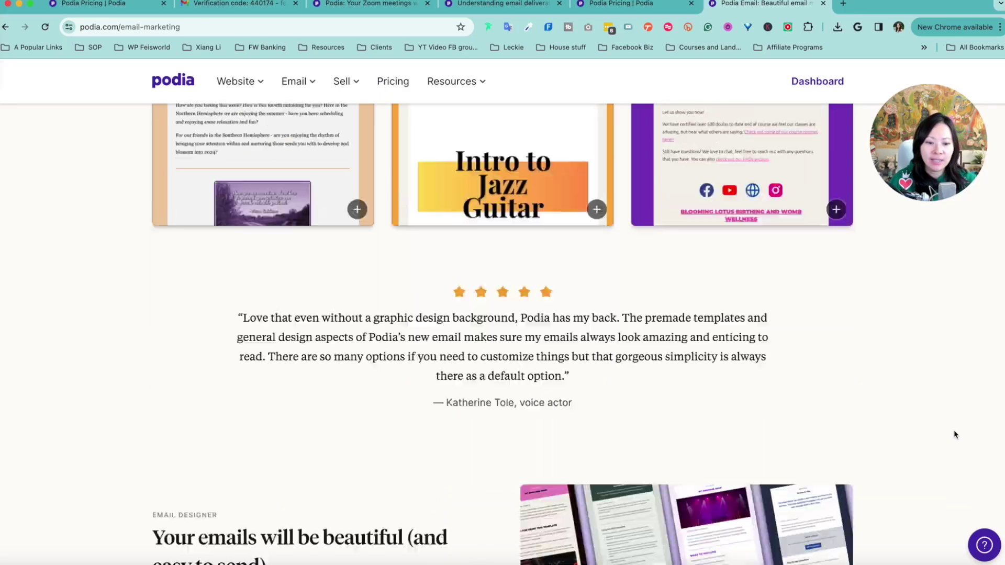
scroll(953, 434, "down", 10)
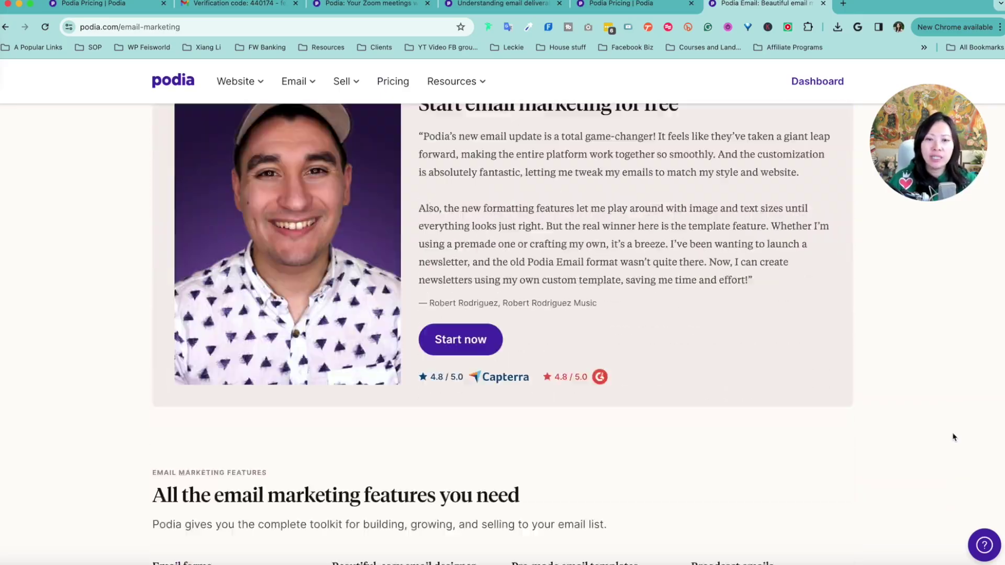
scroll(953, 437, "down", 5)
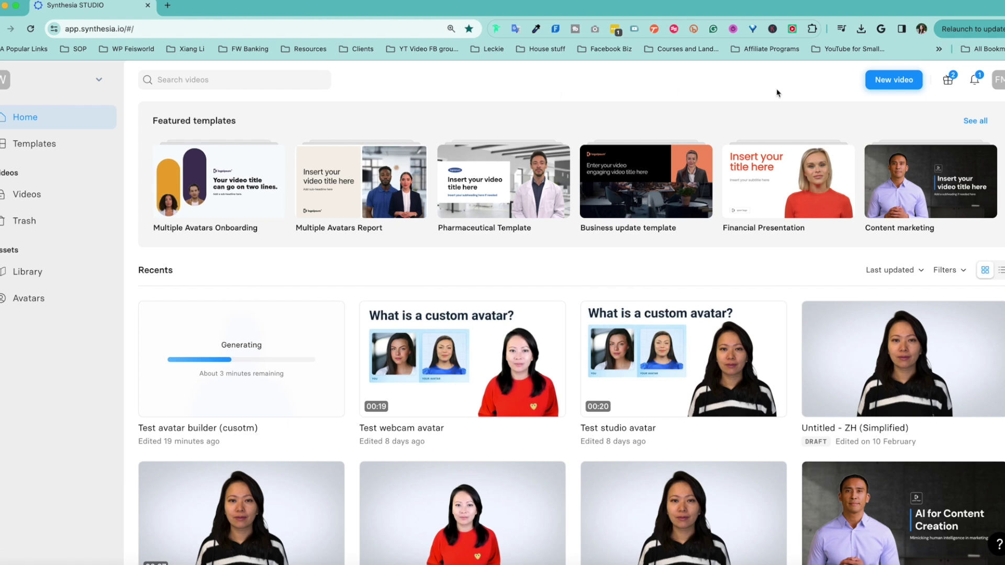
- Create a new video from the Blank video option
left_click(891, 80)
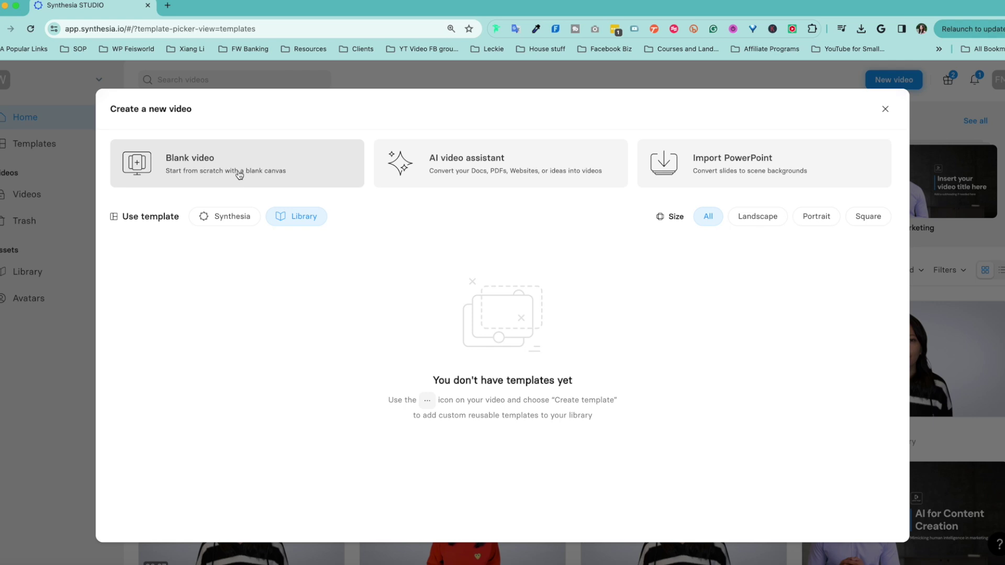
left_click(305, 171)
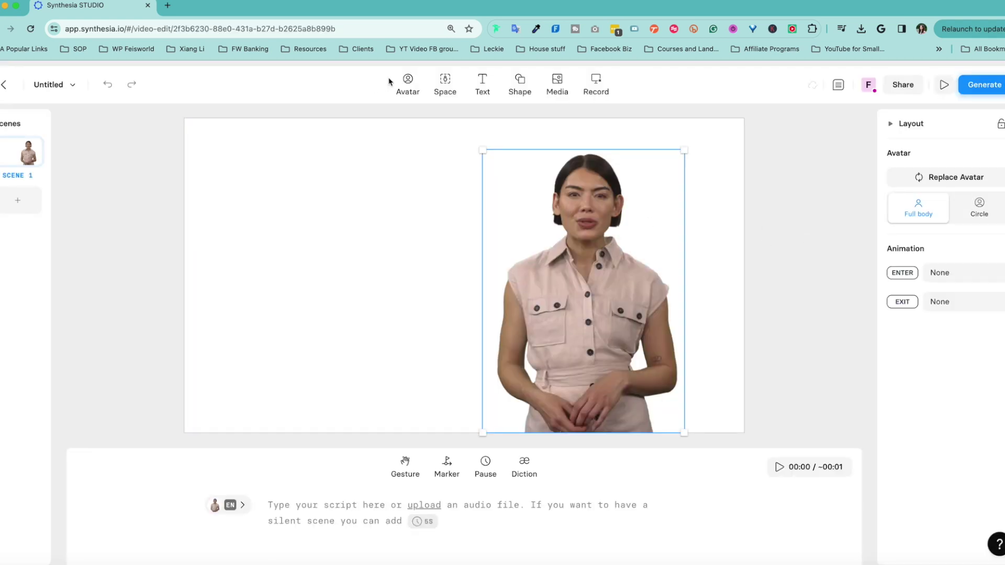
- Add the red-haired avatar, shrink it on the left, and move the brunette right and lower
left_click(404, 91)
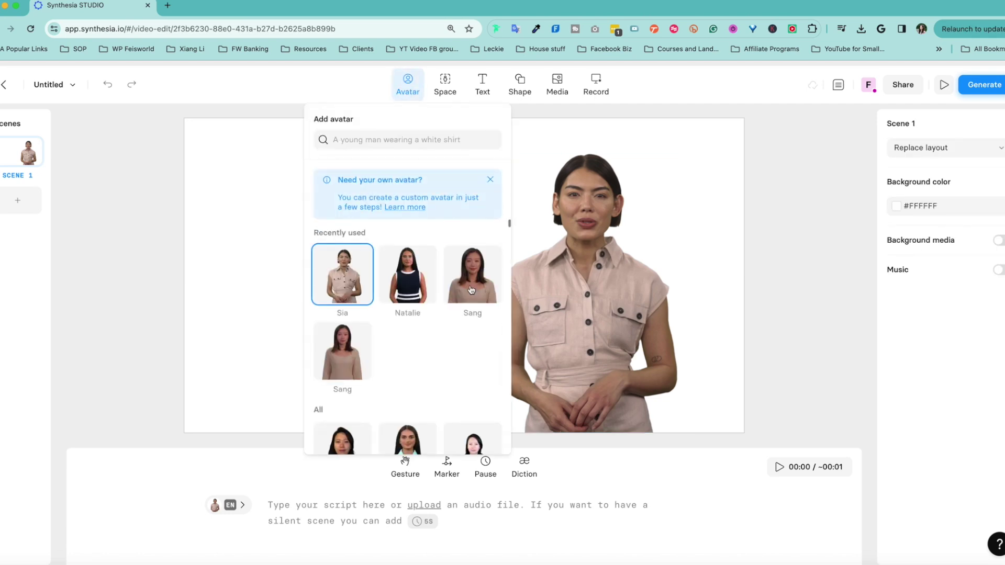
scroll(471, 290, "down", 5)
left_click(470, 246)
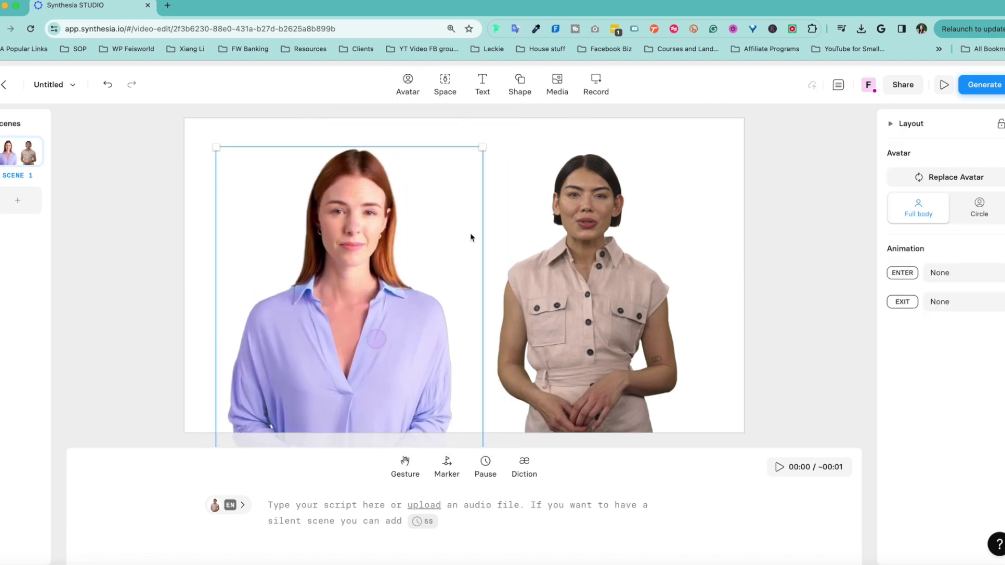
left_click_drag(459, 161, 435, 191)
mouse_move(335, 293)
left_mouse_down()
mouse_move(337, 227)
mouse_move(334, 280)
left_mouse_up()
left_click_drag(585, 259, 606, 289)
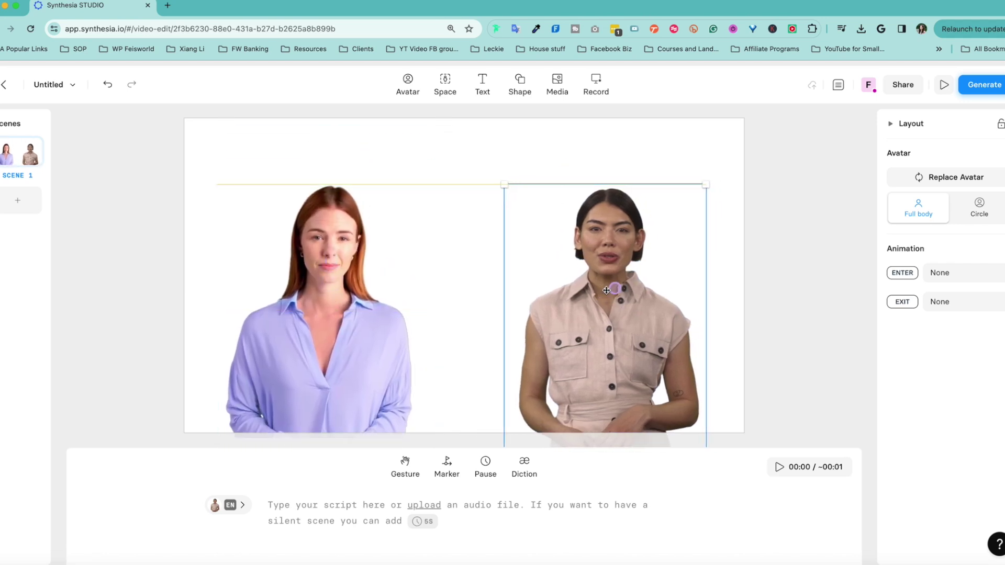
left_click(764, 293)
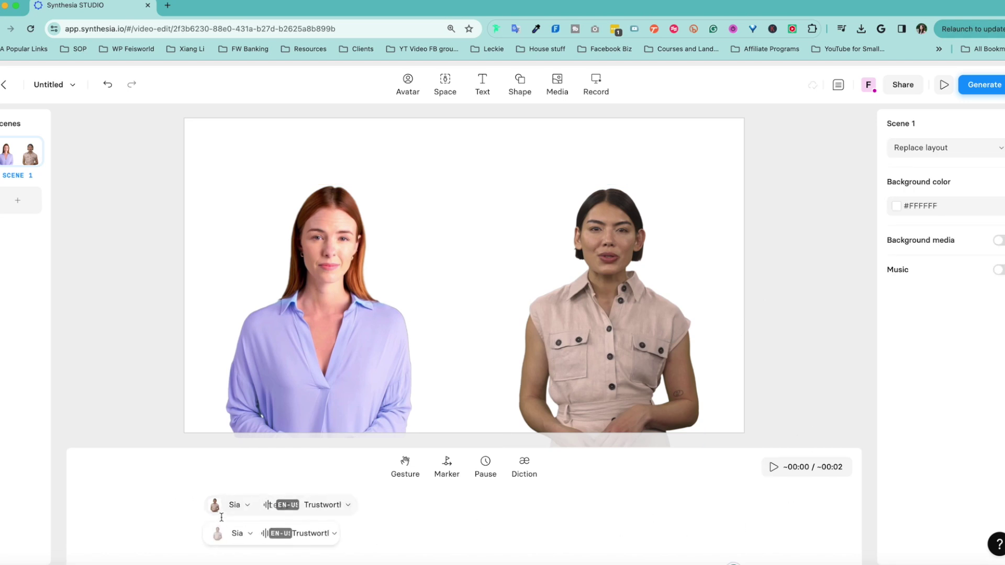
- Switch the second script line's speaker from Sia to Paige
mouse_move(253, 516)
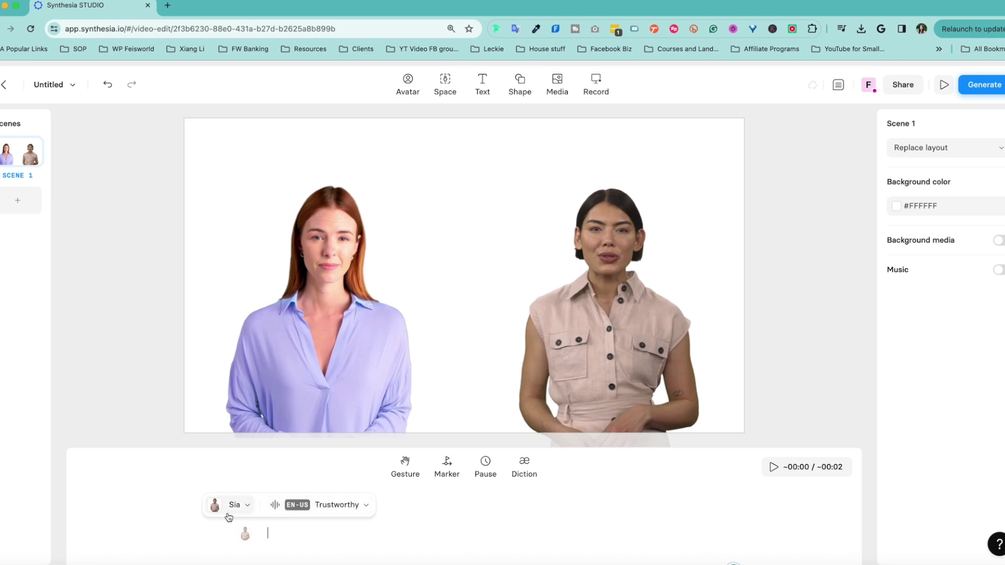
mouse_move(231, 542)
left_click(232, 534)
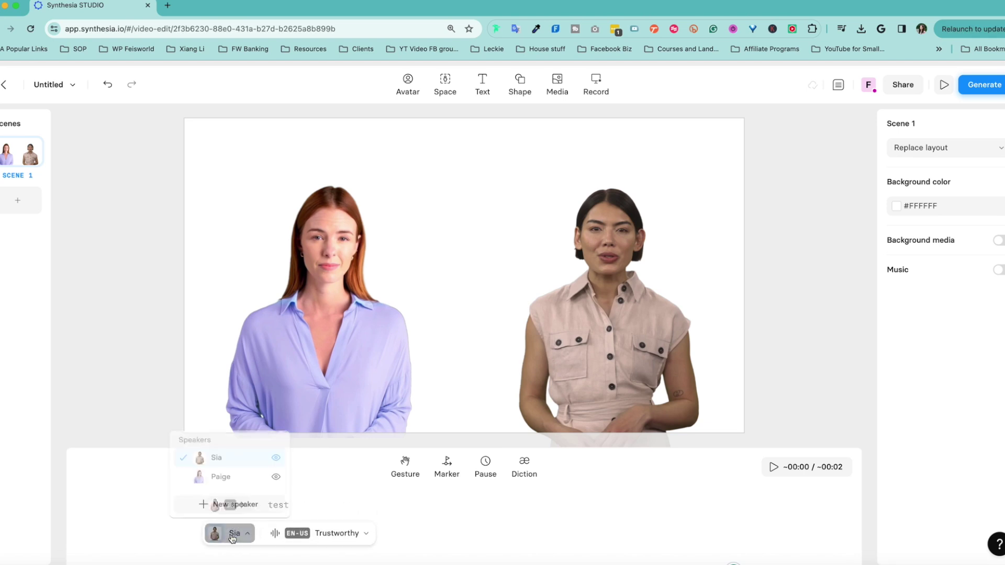
left_click(219, 474)
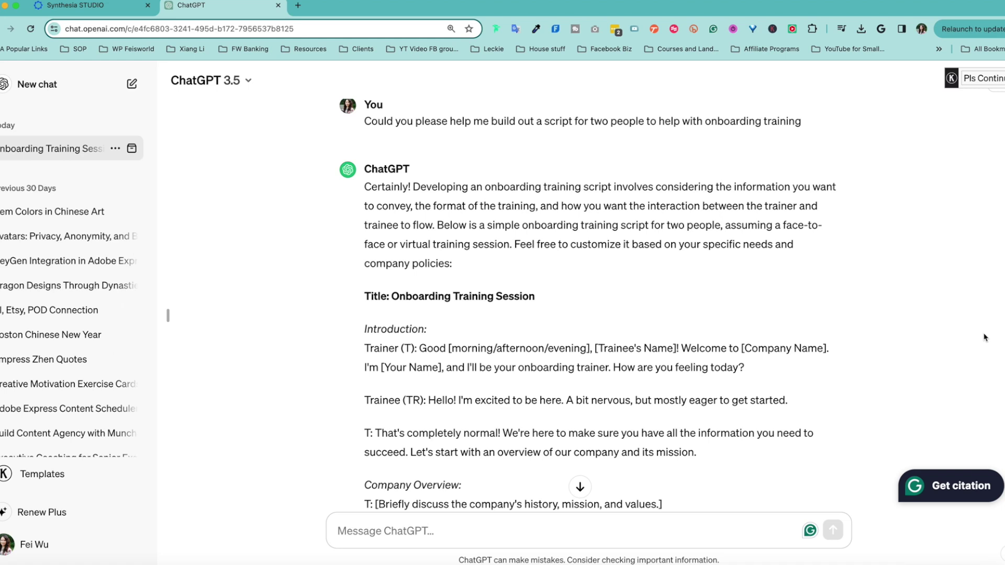
- Select and copy the trainer's greeting in ChatGPT, then return to the Synthesia editor
scroll(984, 337, "down", 5)
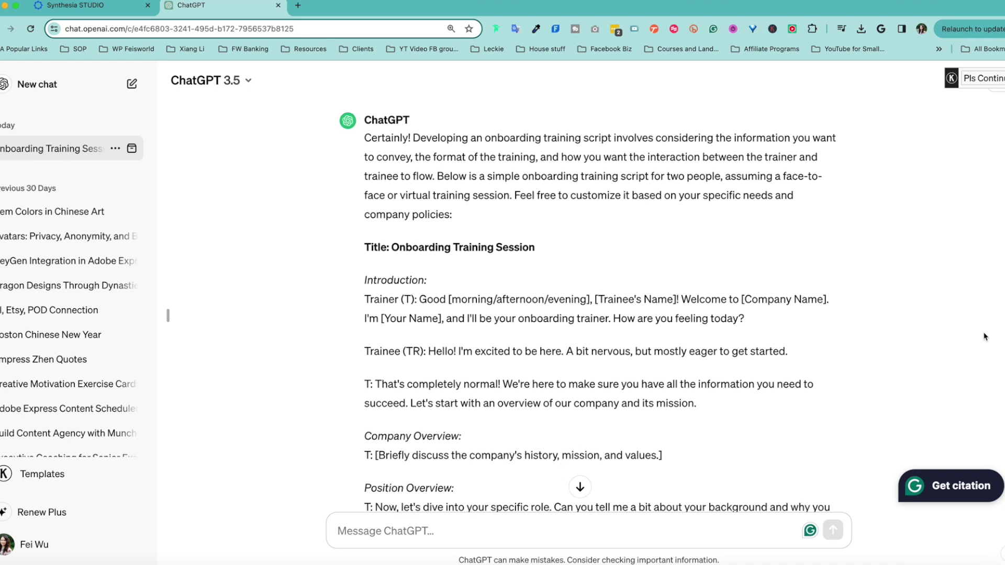
scroll(984, 338, "up", 4)
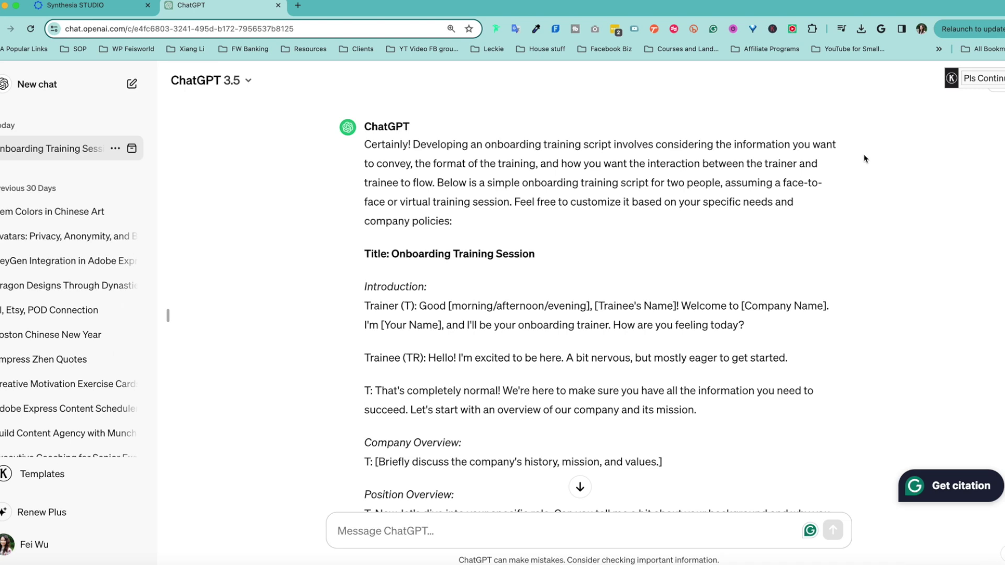
scroll(683, 291, "down", 5)
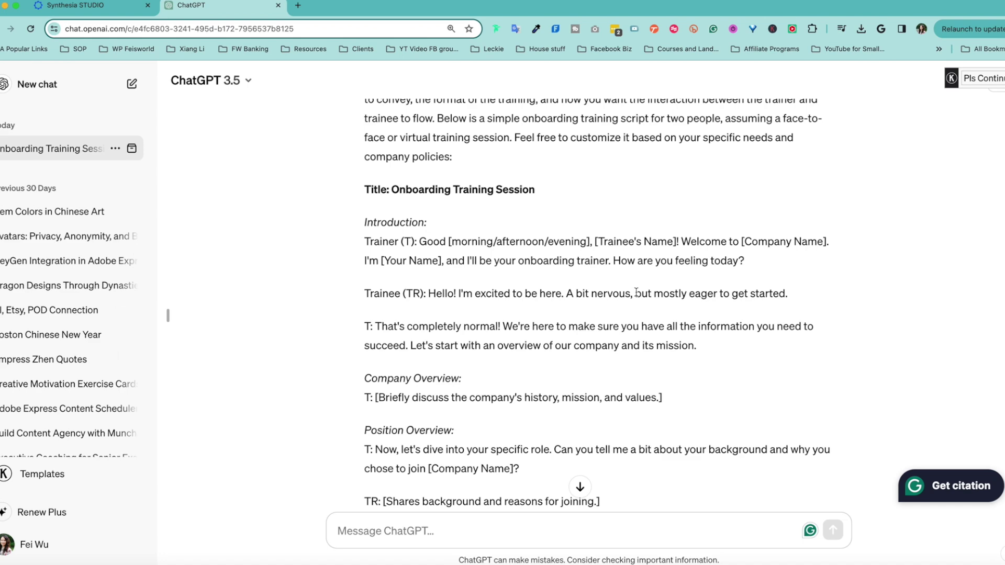
scroll(889, 273, "down", 1)
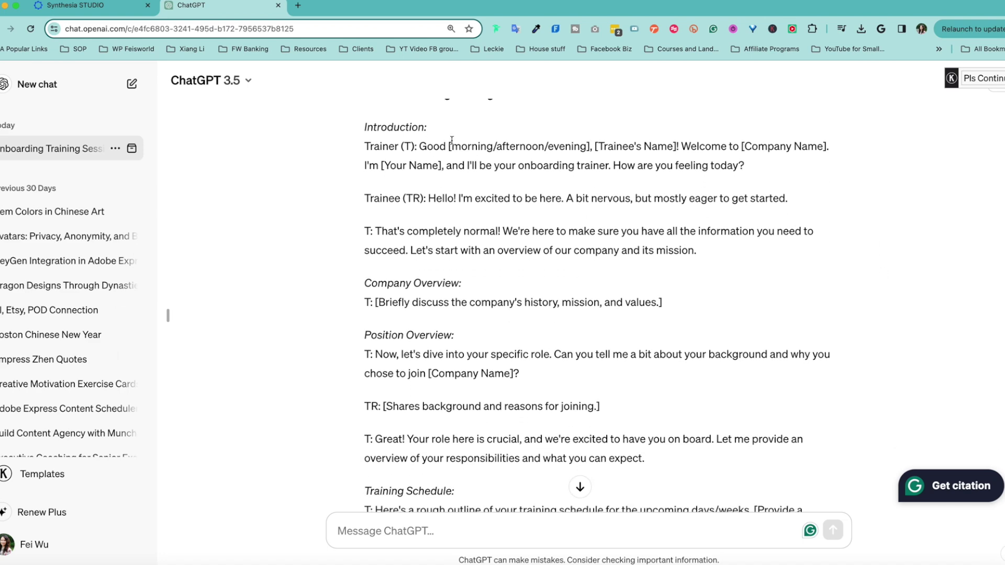
left_click_drag(424, 146, 754, 167)
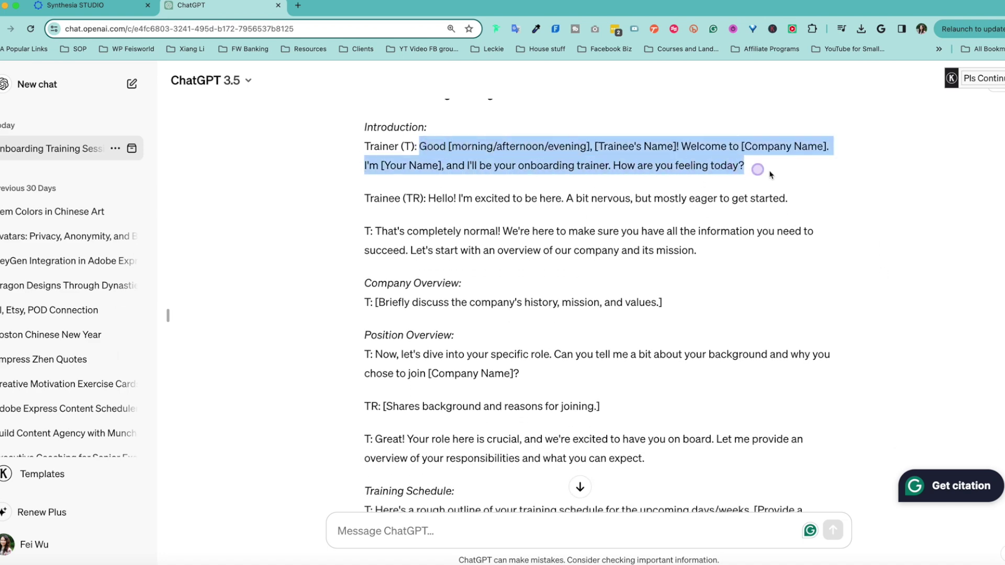
left_click(769, 170)
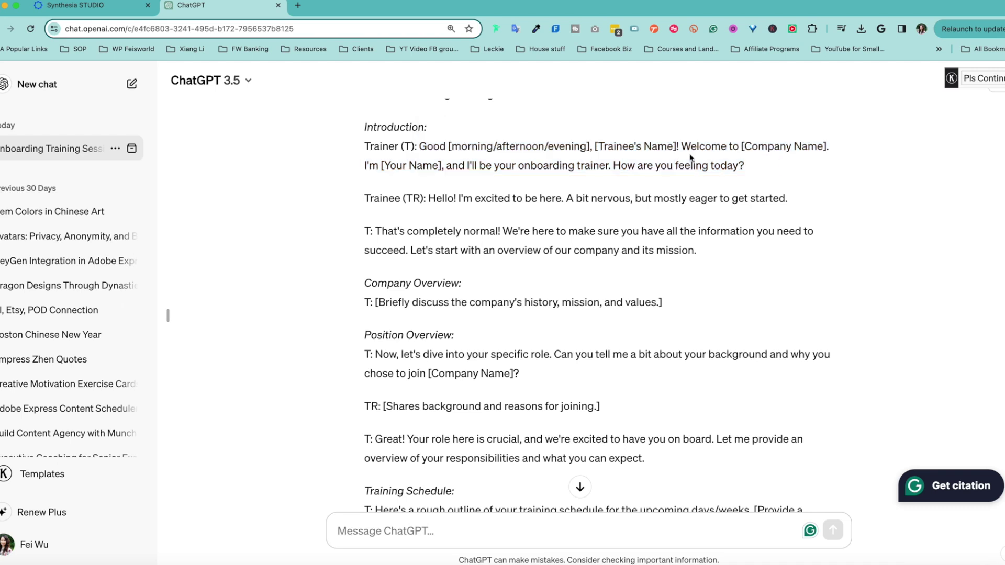
left_click_drag(714, 149, 742, 170)
key("ctrl+c")
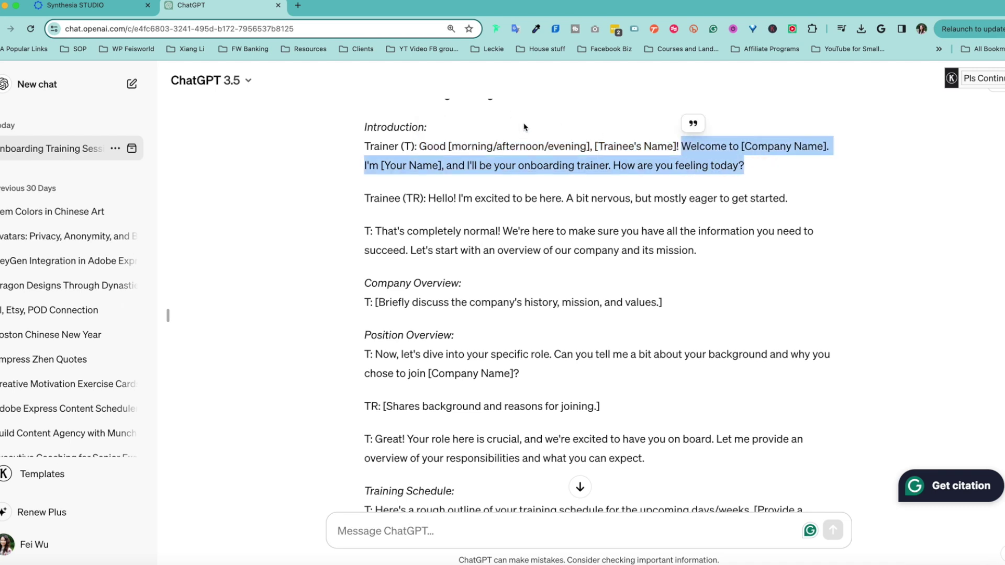
left_click(124, 18)
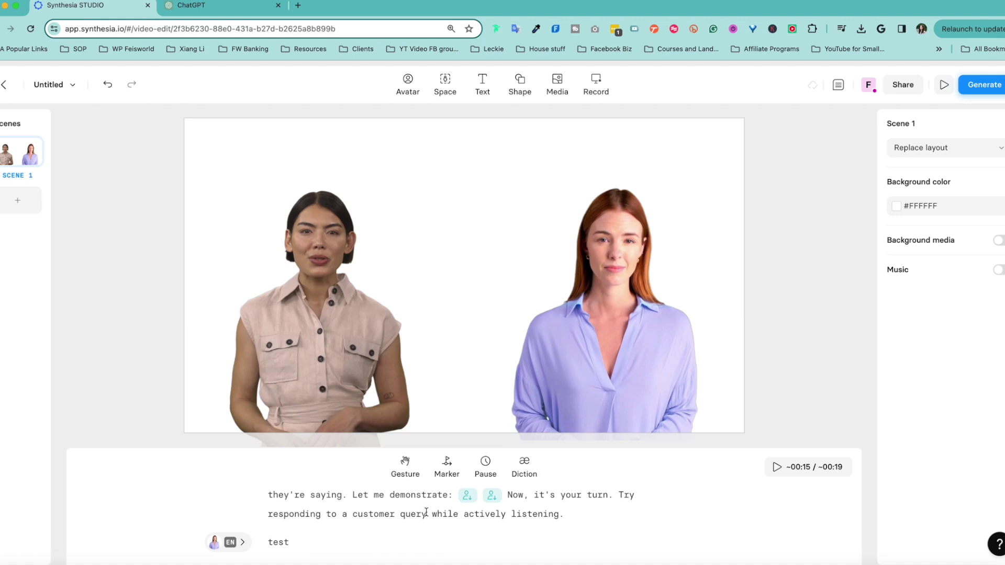
- Paste the trainer's greeting into the first script line, replacing [Company Name] with Faysworld
triple_click(570, 522)
key("ctrl+v")
left_click_drag(399, 495, 318, 494)
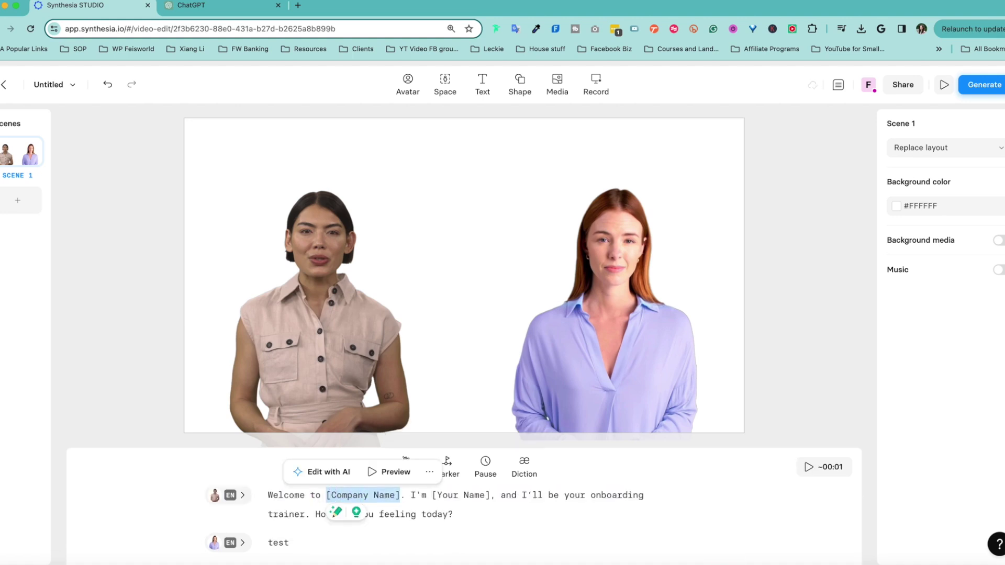
type("Faysworld")
left_click(471, 514)
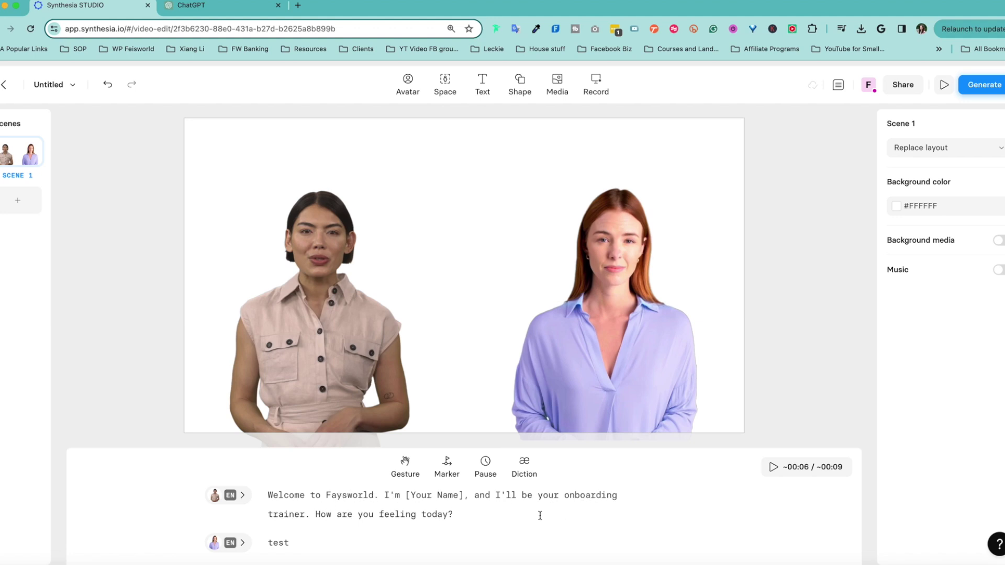
- Replace the [Your Name] placeholder in the greeting with Sia
double_click(467, 491)
type("y")
type("iner Sia")
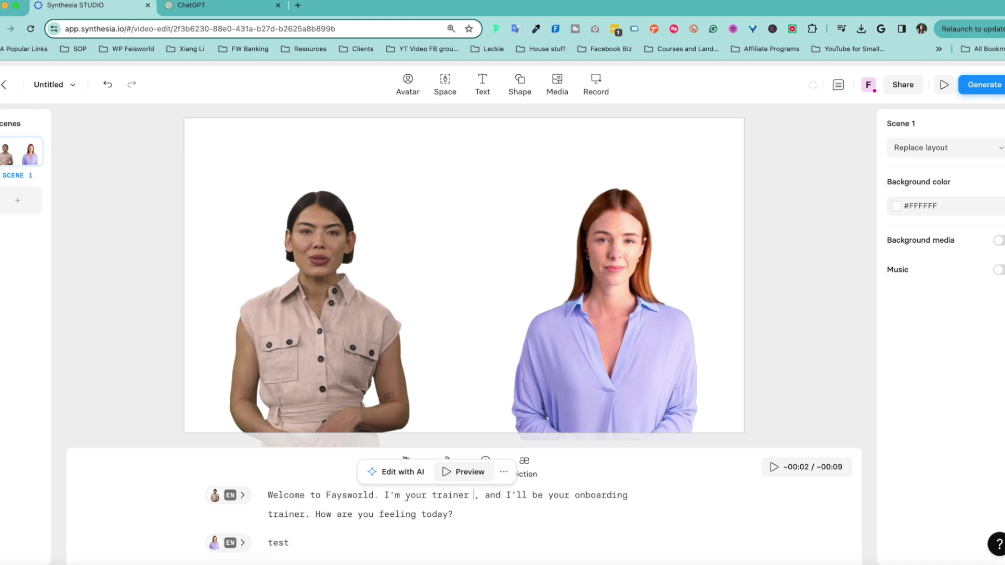
left_click(474, 495)
key("alt+BackSpace")
key("alt+BackSpace")
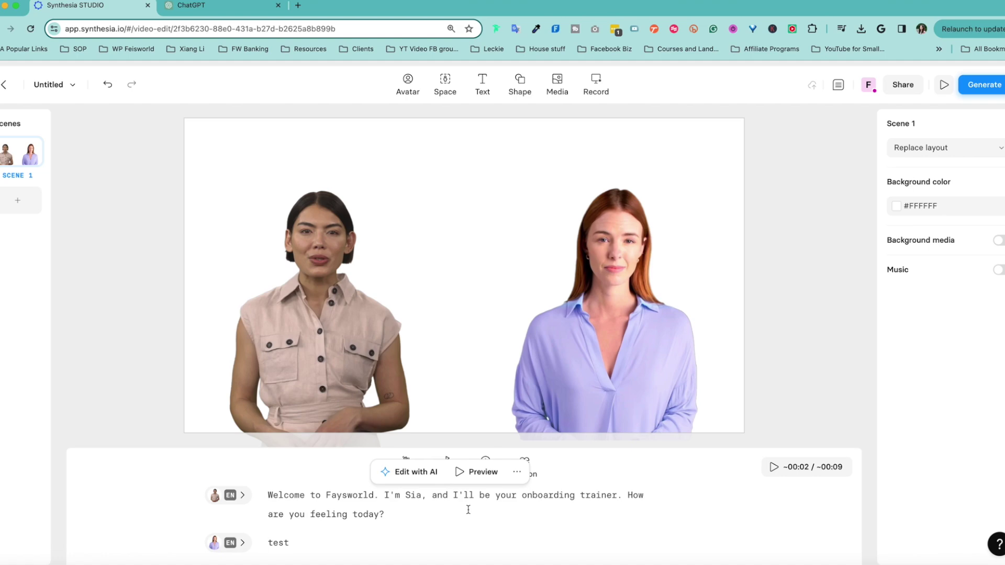
- Check the trainee's reply and the trainer's response in the ChatGPT script
left_click(191, 5)
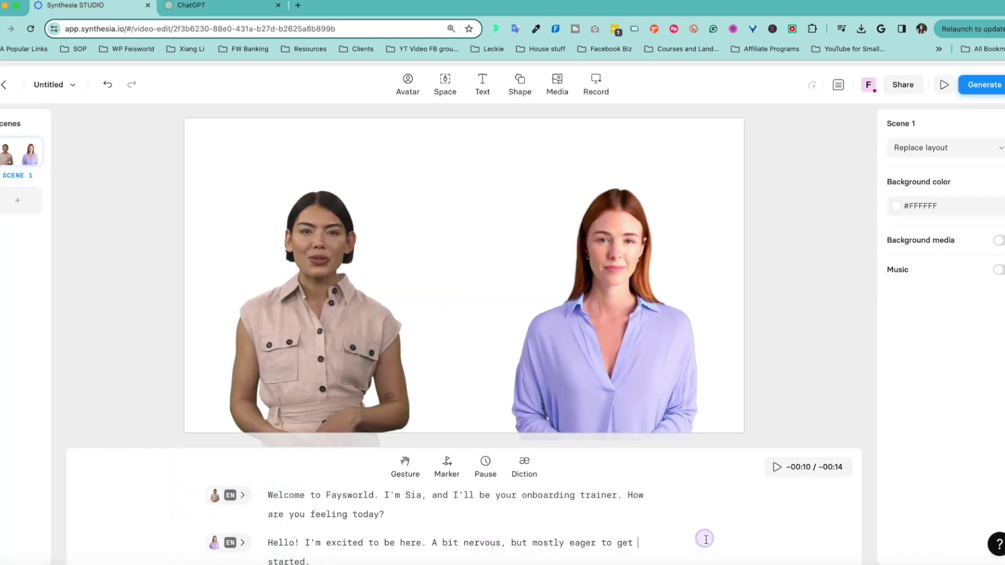
scroll(704, 539, "down", 1)
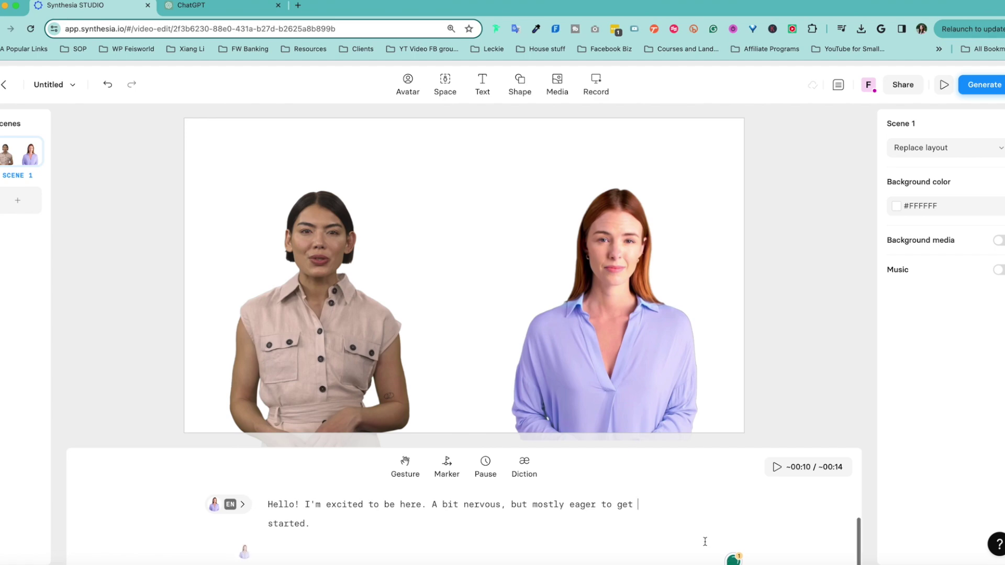
scroll(704, 539, "up", 1)
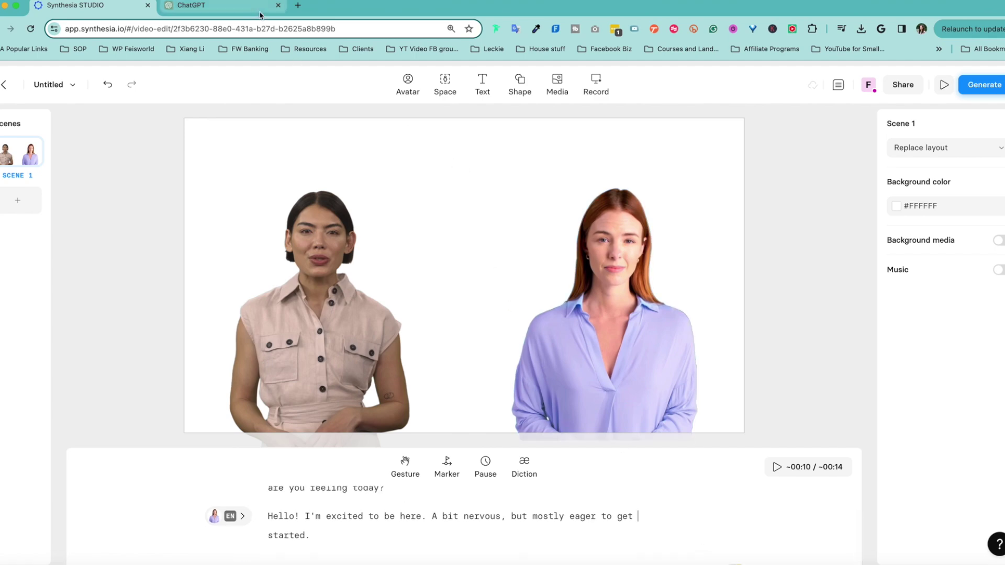
left_click(191, 5)
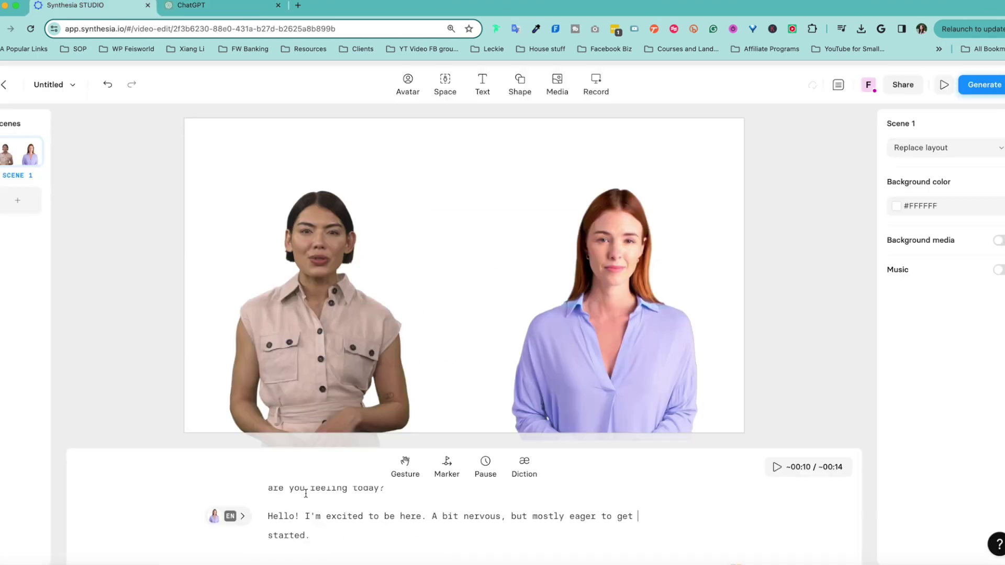
scroll(306, 493, "down", 1)
- Add the trainer's 'That's completely normal!' reply as a new line spoken by Sia
left_click(346, 529)
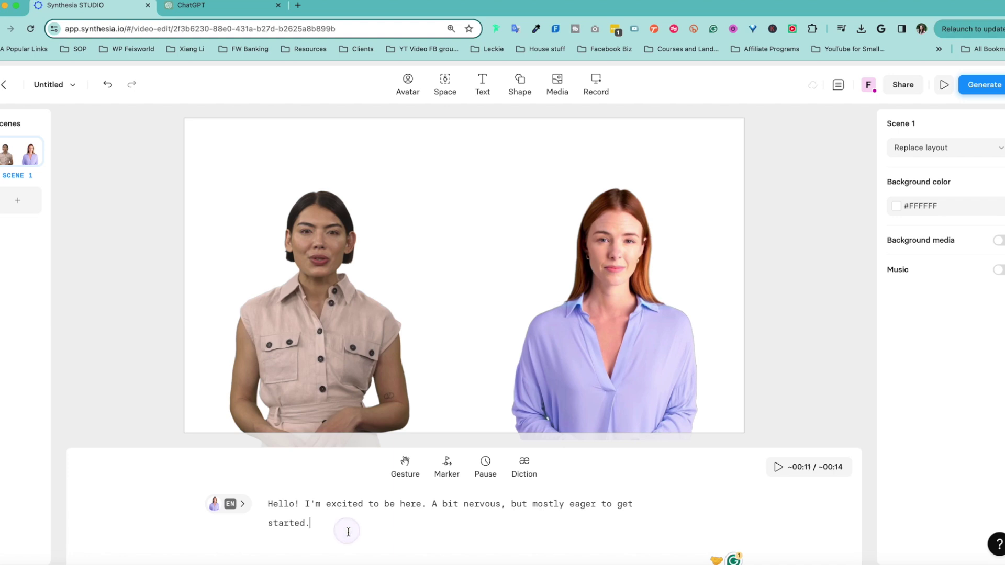
type("That's completely normal! We're here to make sure you have all the information you need to succeed. Let's start with an overview of our company and its mission.")
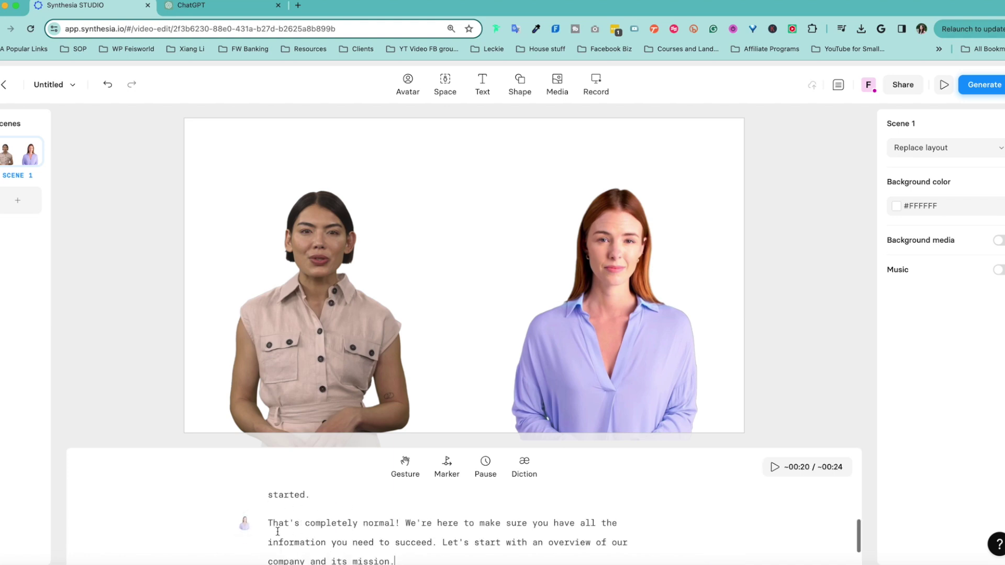
left_click(240, 523)
left_click(241, 443)
mouse_move(246, 526)
left_click(322, 523)
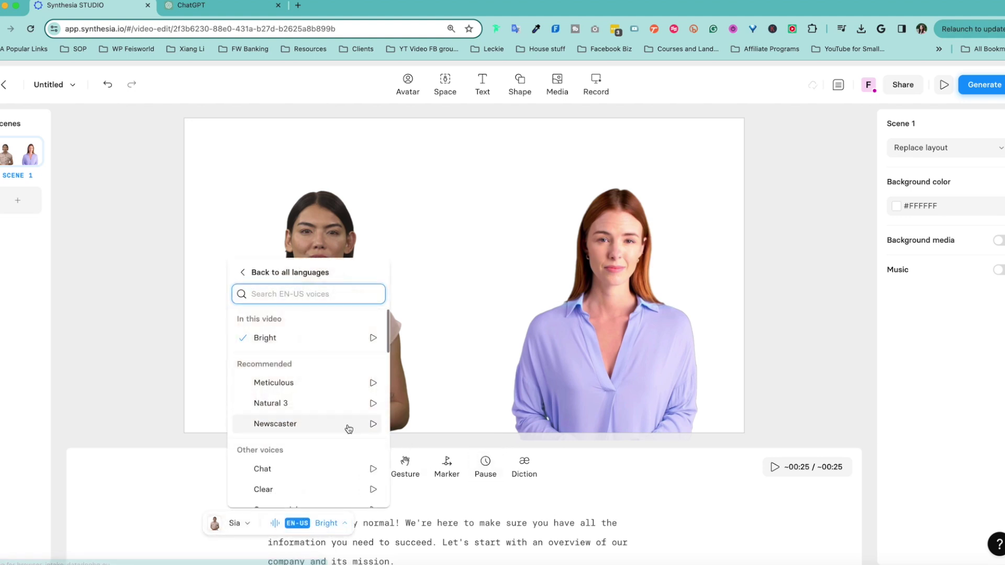
scroll(337, 479, "down", 3)
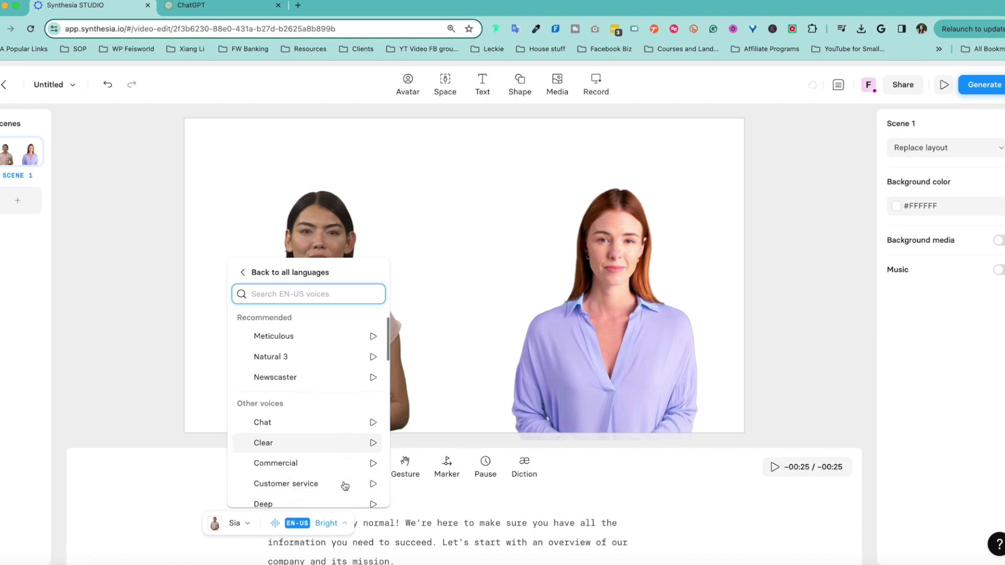
left_click(494, 524)
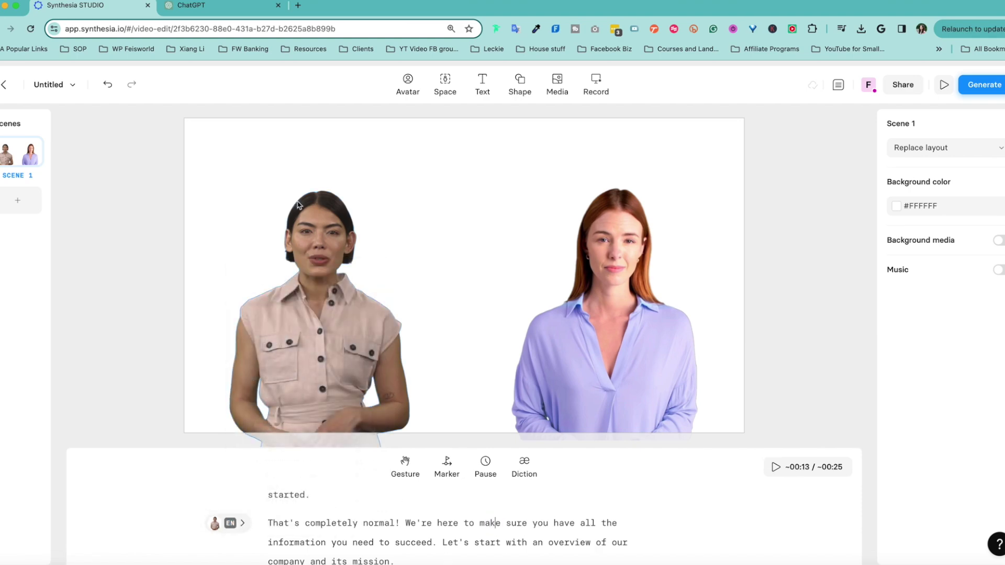
- Append ChatGPT's 'Now, let's dive into your specific role…' question to Sia's line, then start a new line
left_click(212, 6)
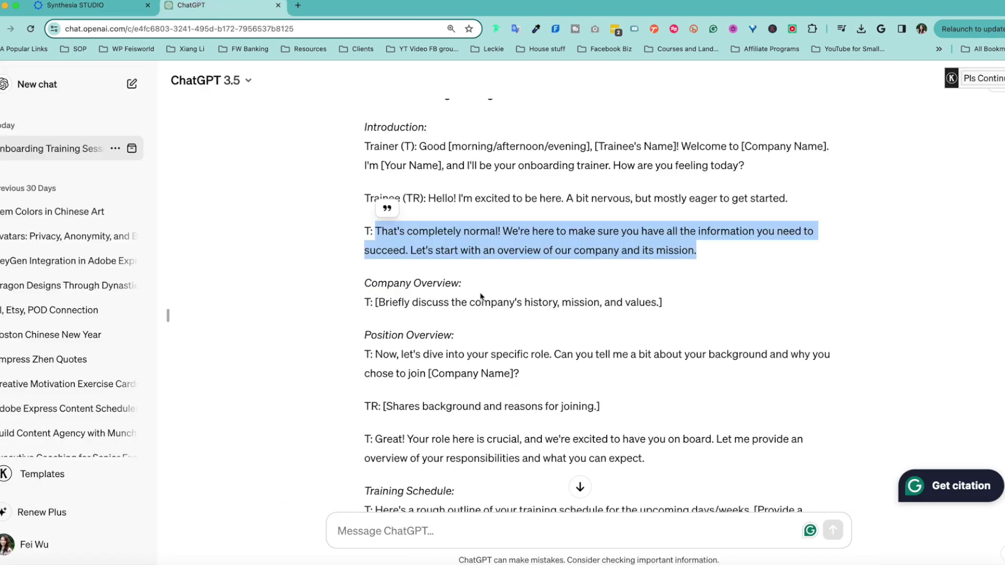
scroll(380, 297, "down", 1)
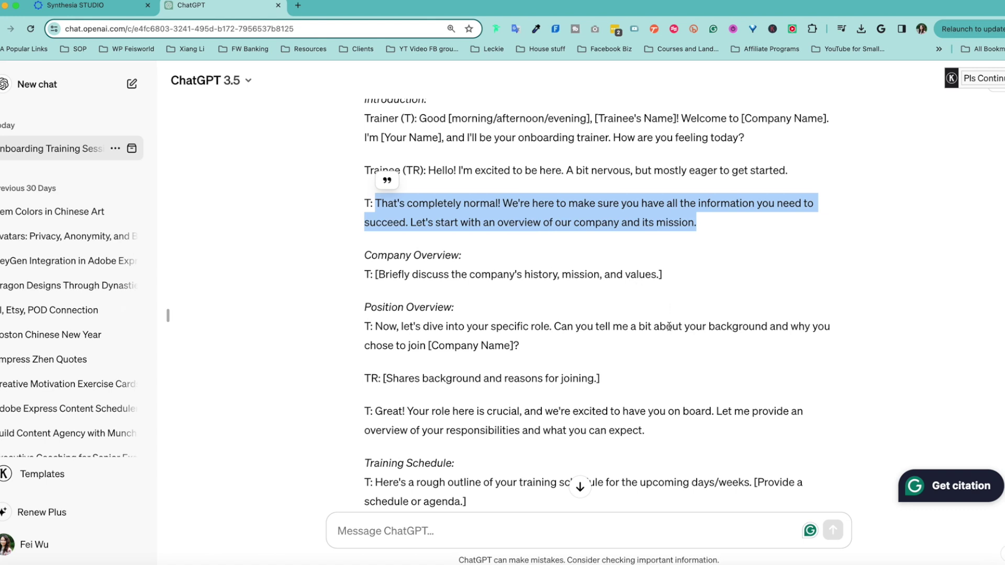
left_click_drag(375, 326, 539, 344)
key("super+1")
left_click(655, 525)
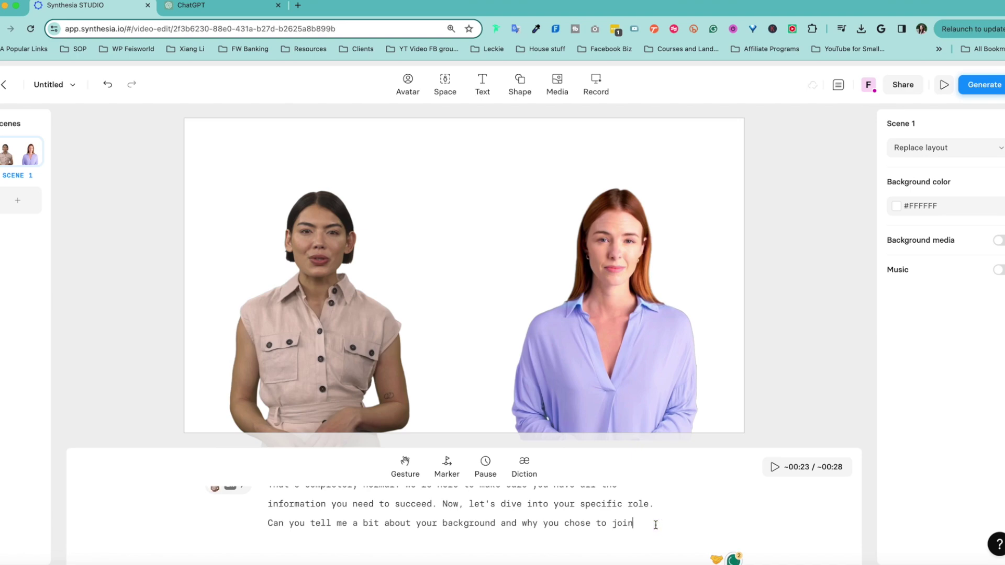
key("super+2")
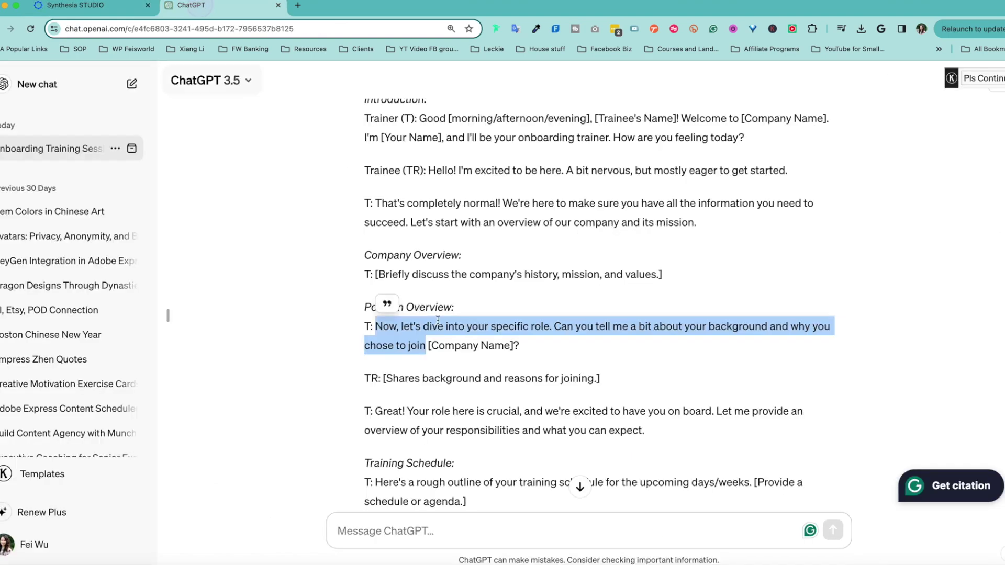
key("super+1")
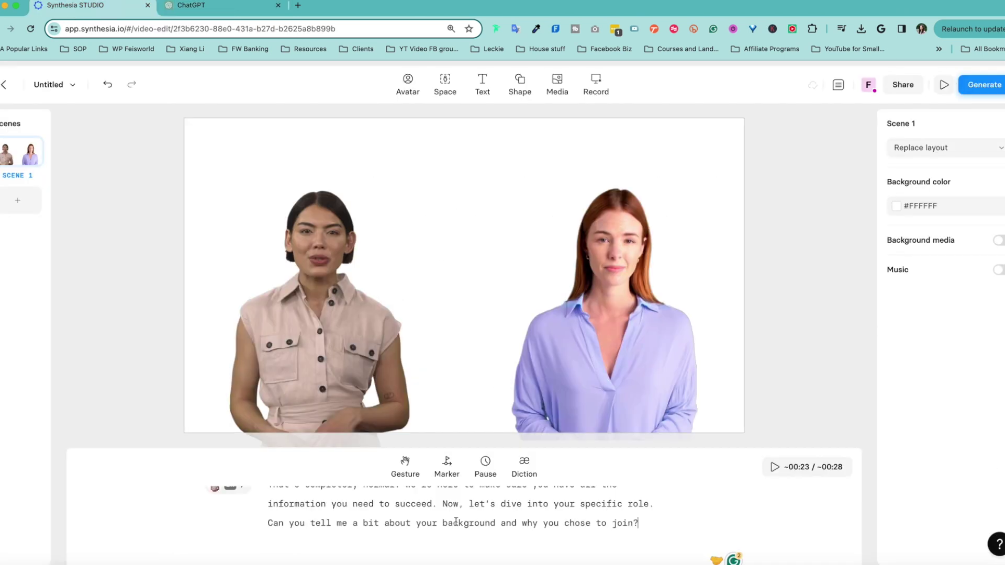
key("Return")
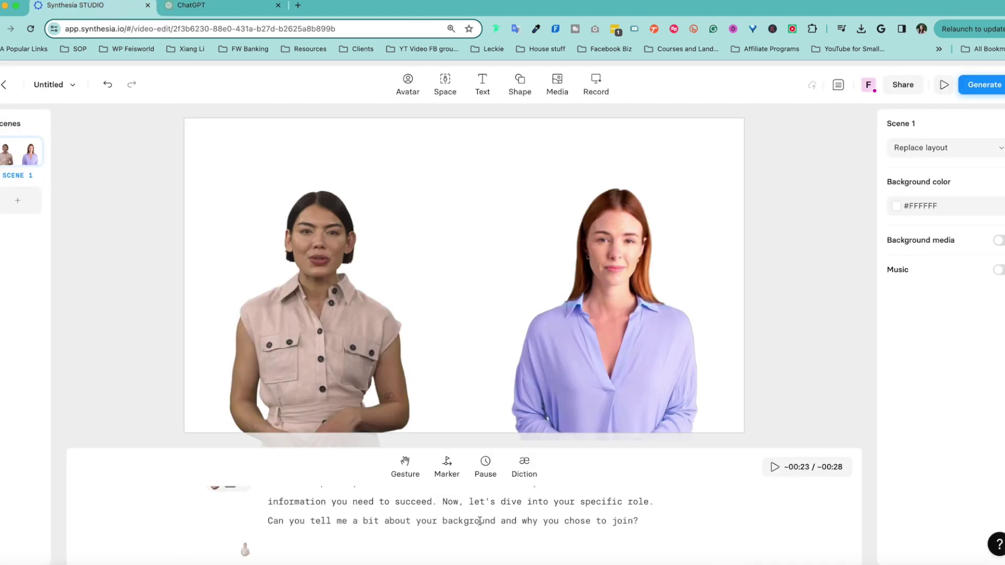
- Add Paige's line 'I find Faysworld really interesting, I love content creation…' and open Media
type("I find Faysworld really interesting, I love content creation")
type(". So I'm eager to learn more about YouTube, podcast production and much more.")
left_click(240, 543)
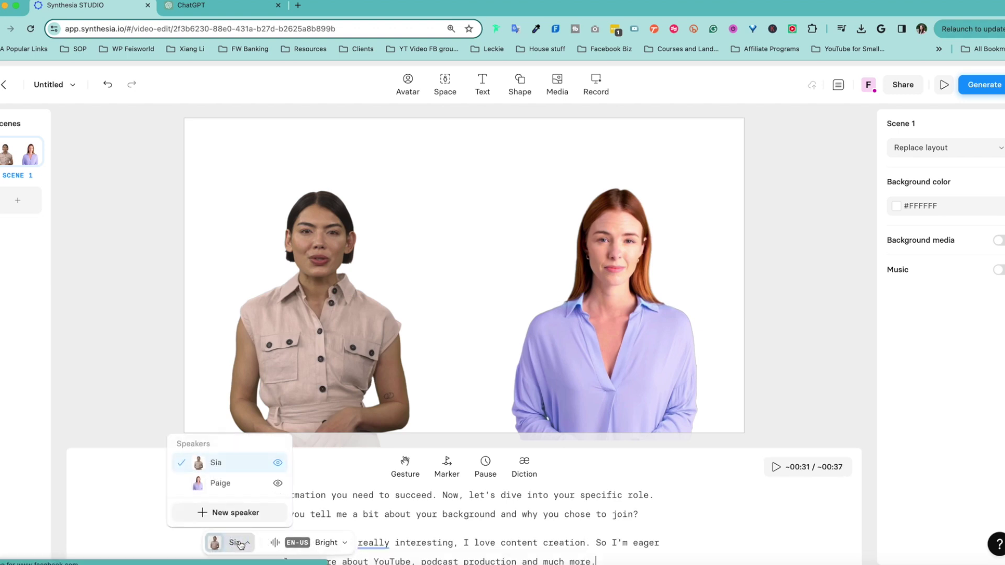
left_click(219, 483)
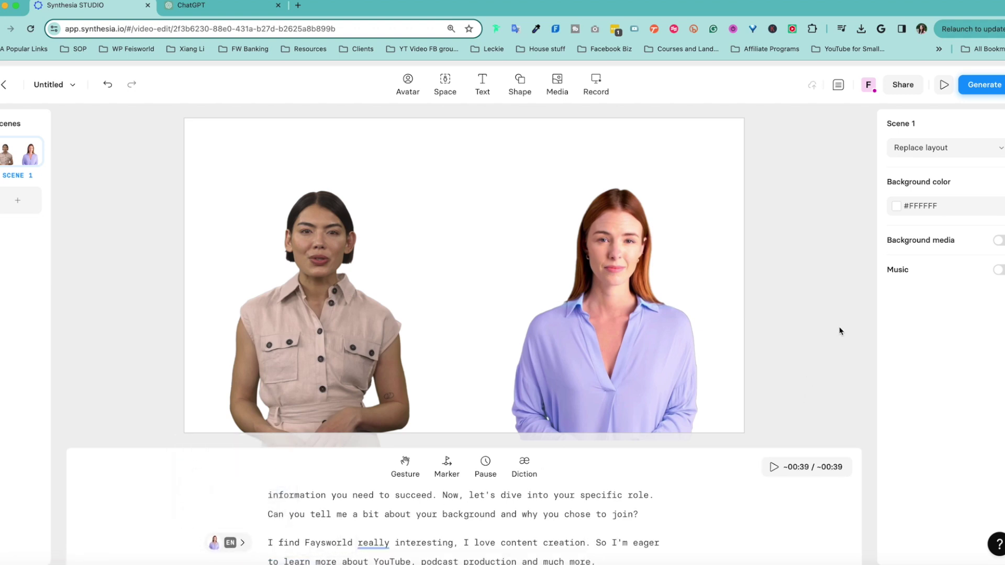
left_click(466, 150)
left_click(557, 83)
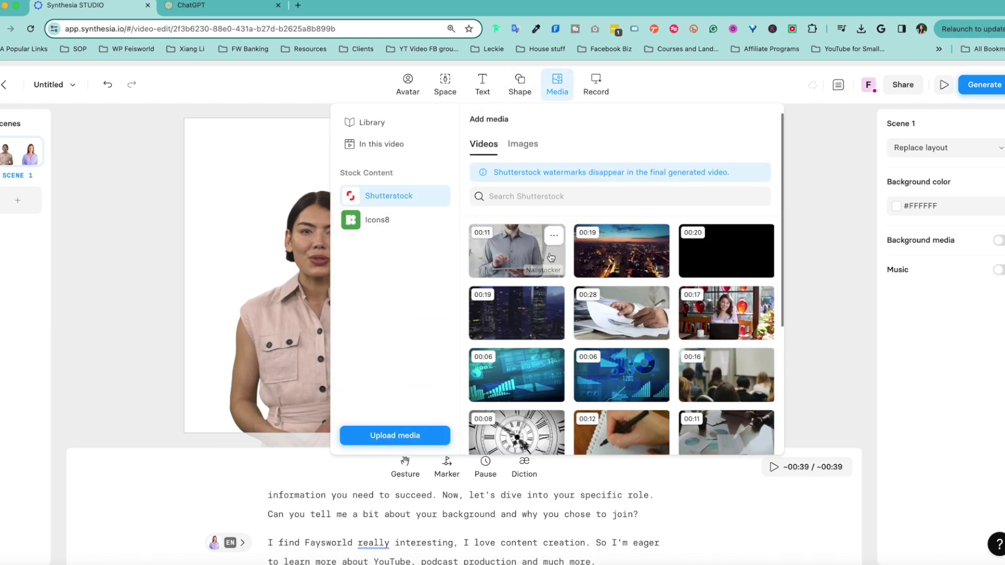
- Browse the stock Media videos and images, then close the library without adding anything
scroll(775, 374, "down", 3)
left_click(523, 143)
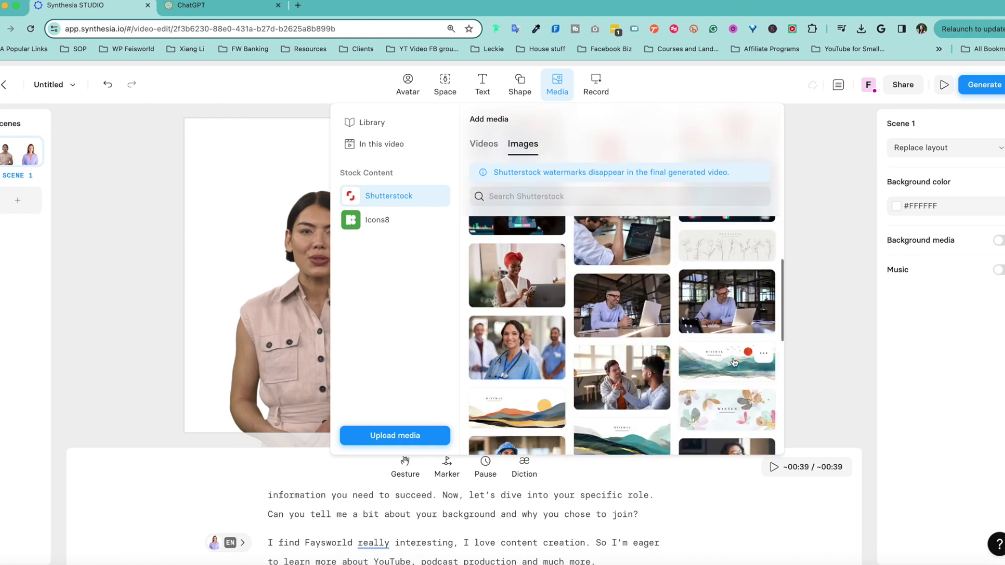
scroll(725, 293, "down", 5)
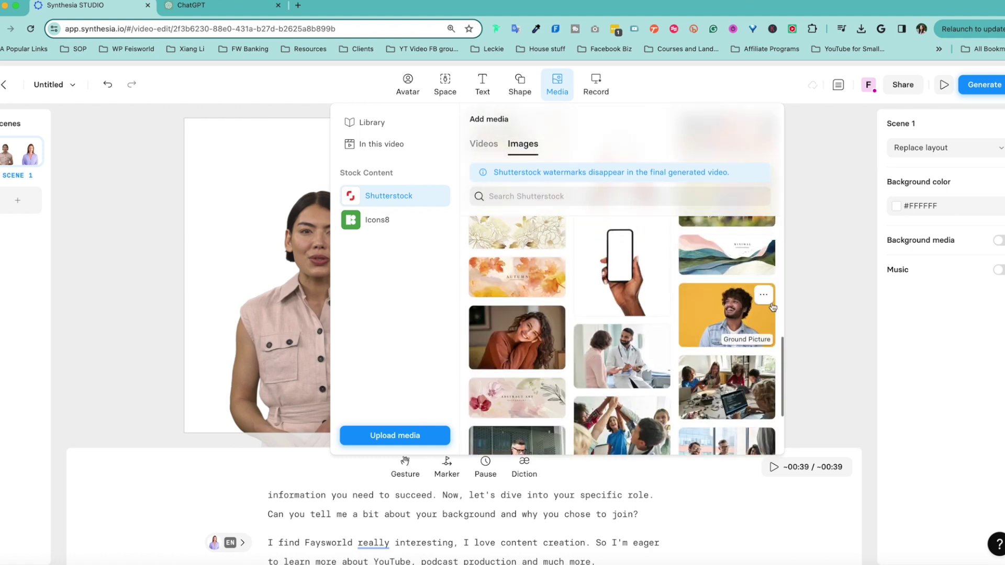
left_click(819, 328)
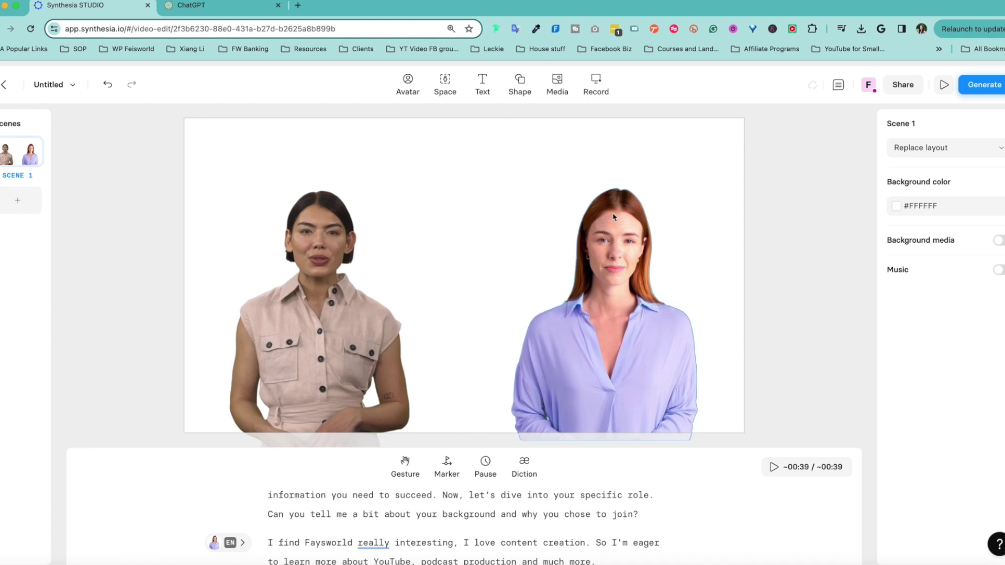
- Look at the shape options, cancel a screen recording, and bring up the Synthesia Spaces library
left_click(658, 135)
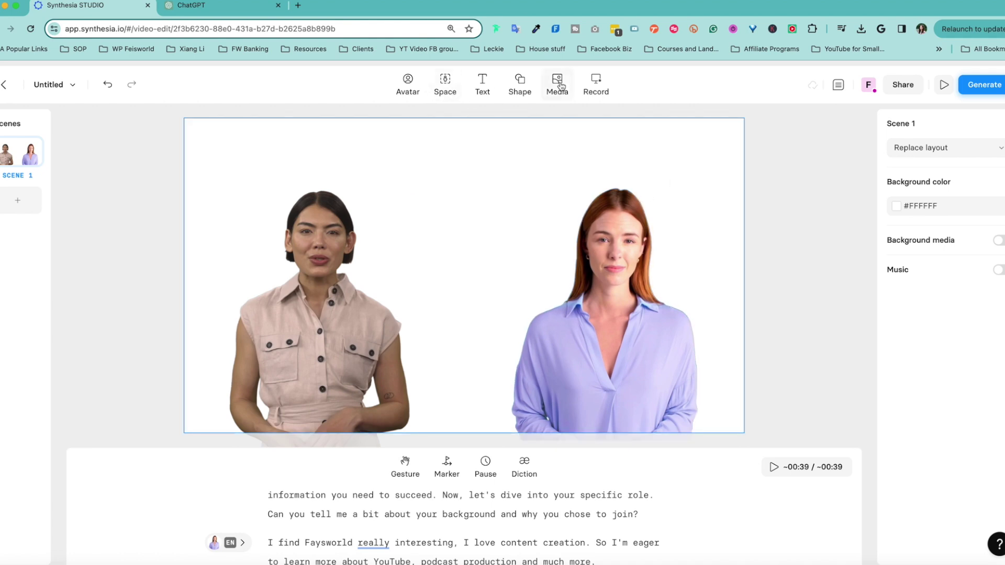
left_click(521, 81)
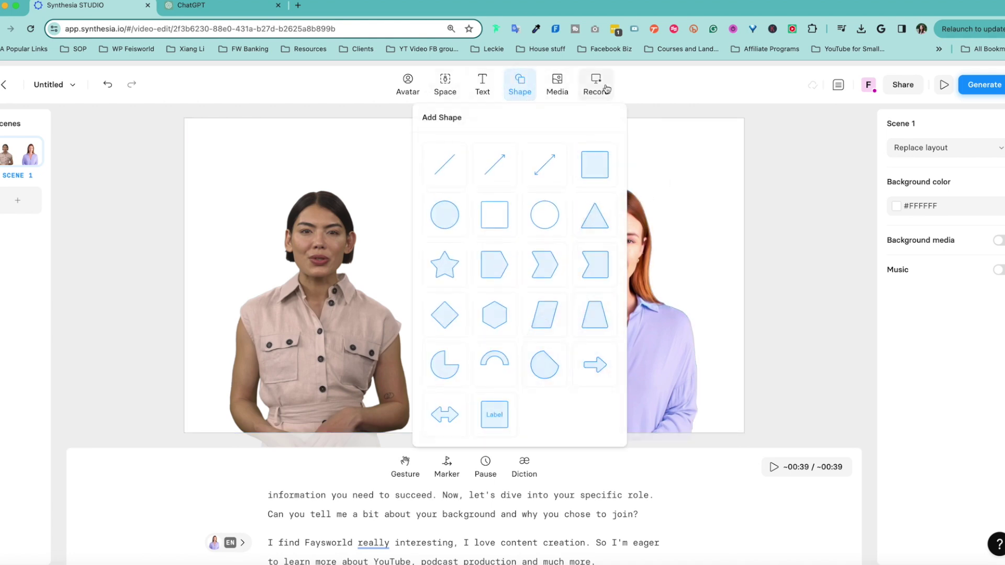
left_click(764, 122)
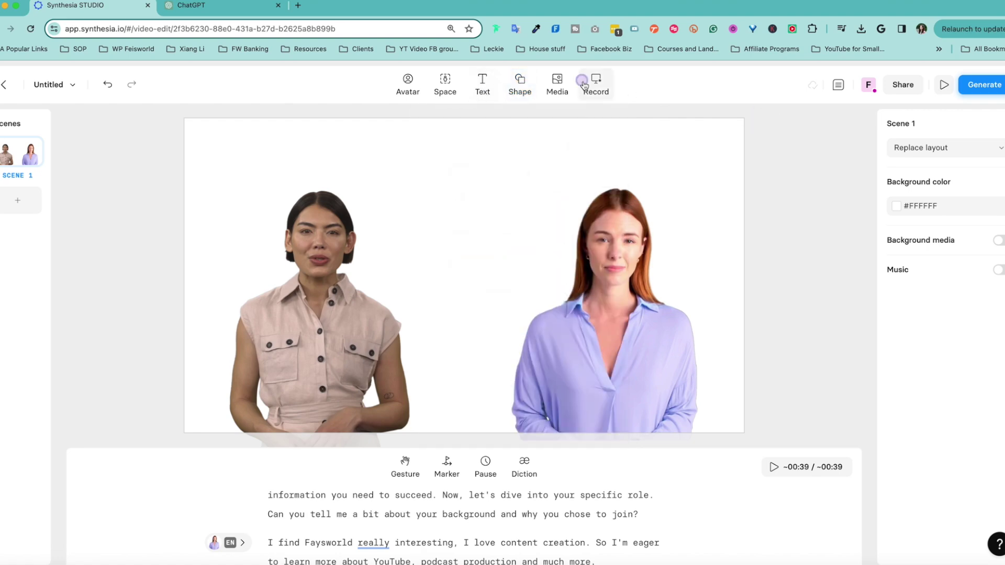
left_click(595, 86)
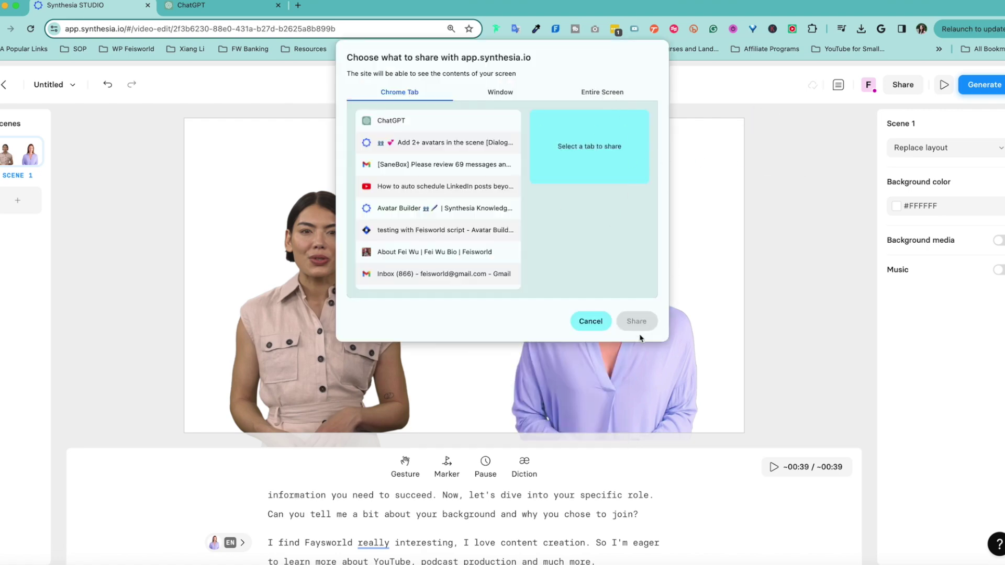
left_click(591, 321)
left_click(446, 85)
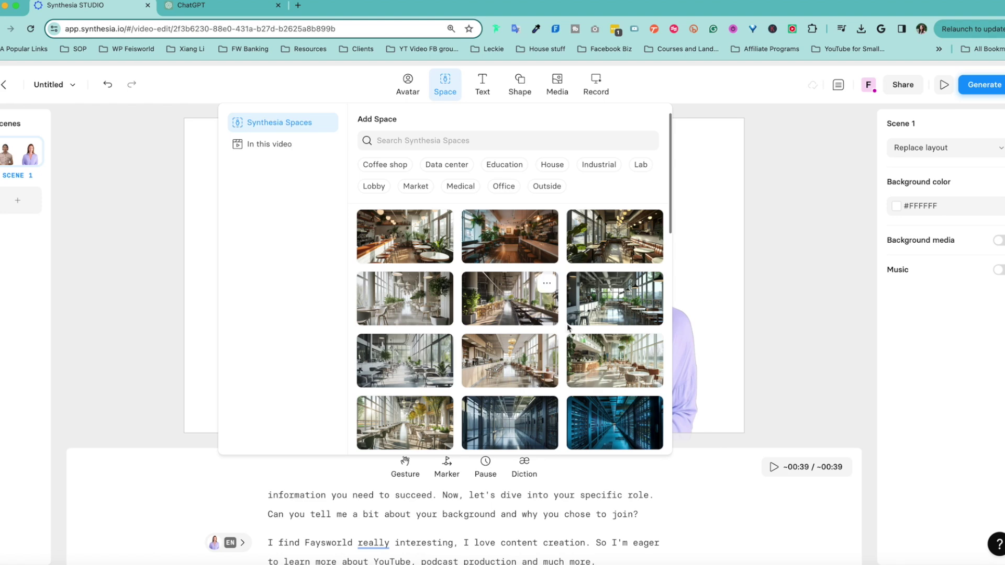
- Choose the Dentist 01 office from the Synthesia Spaces grid as the scene background
scroll(574, 360, "down", 3)
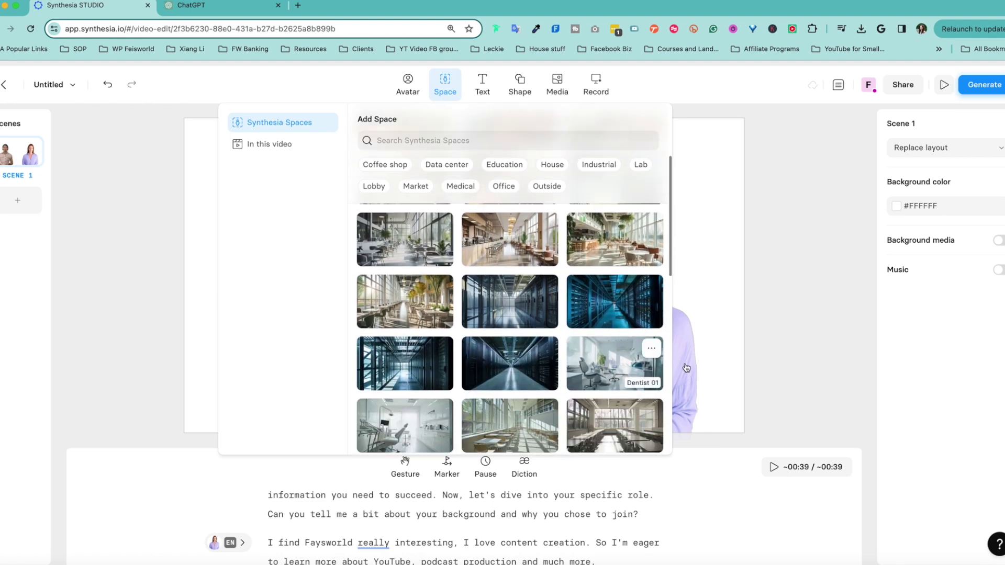
left_click(643, 360)
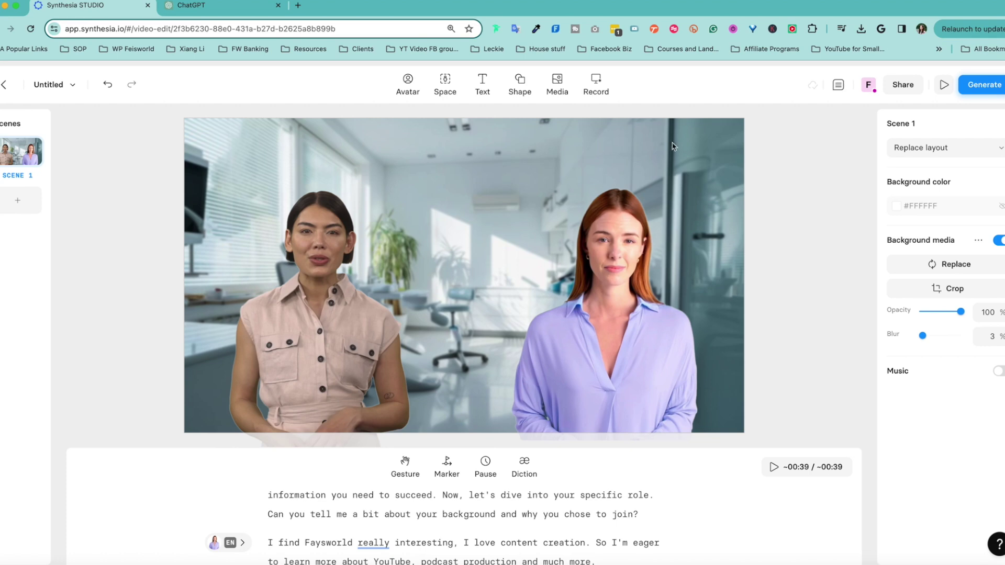
- Title the video 'Test two avatar video', keep Include captions on, and generate it
left_click(980, 85)
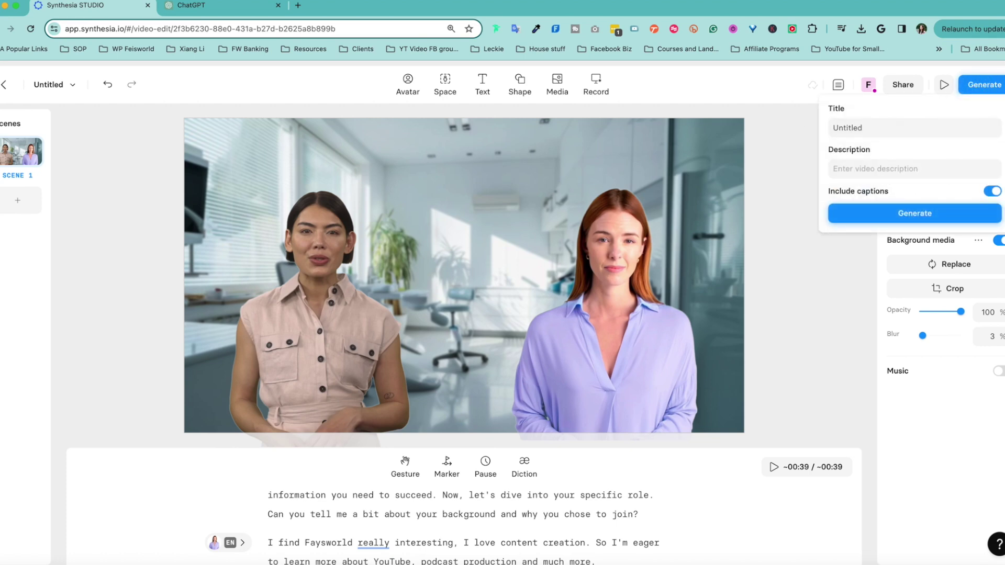
left_click(904, 126)
type("Test ")
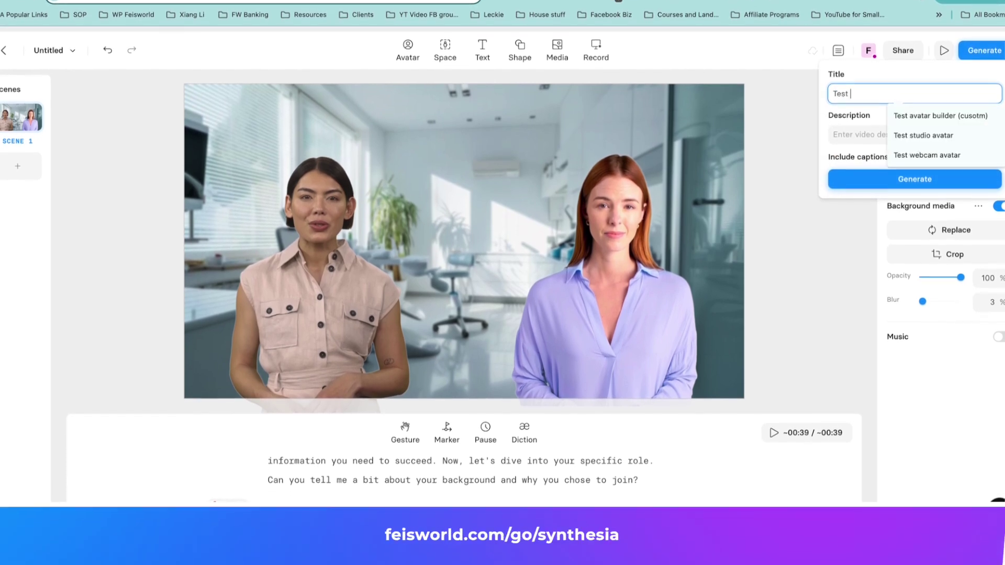
type("two avatar video")
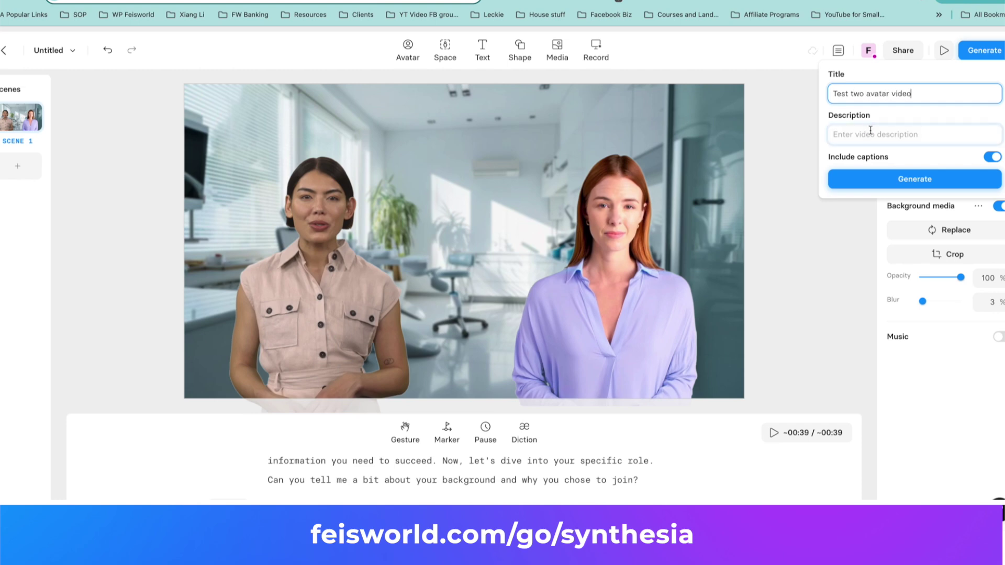
left_click(871, 132)
left_click(990, 158)
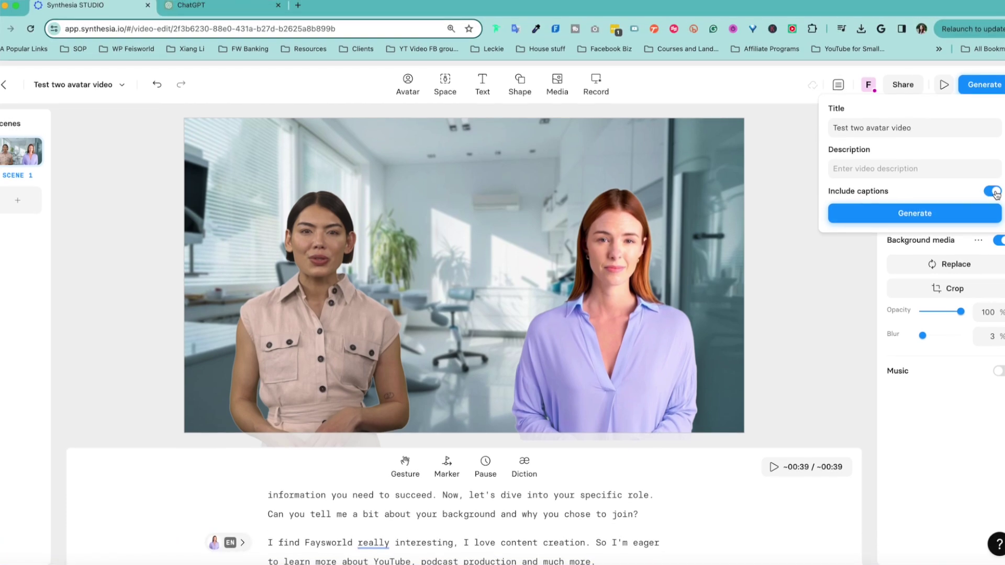
left_click(968, 216)
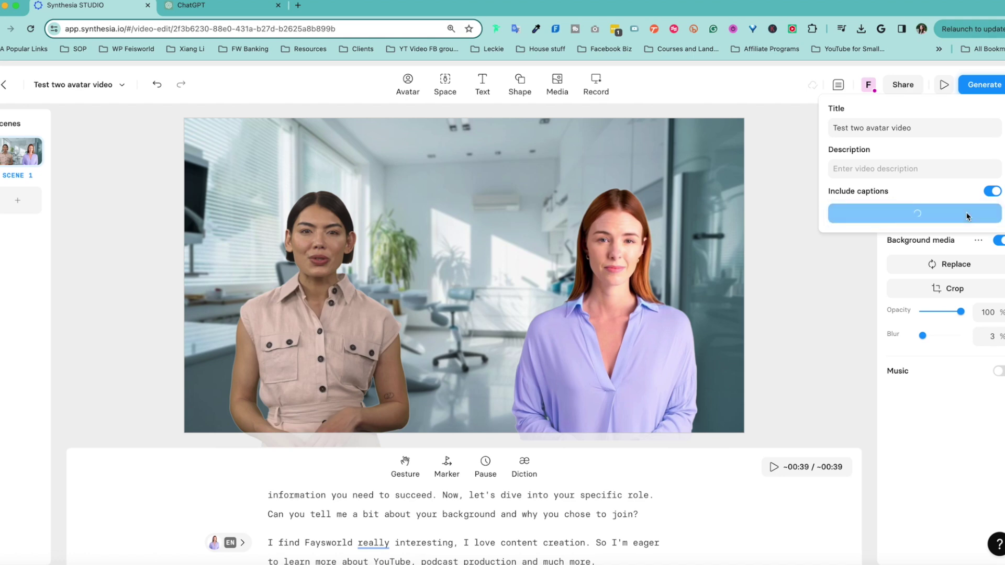